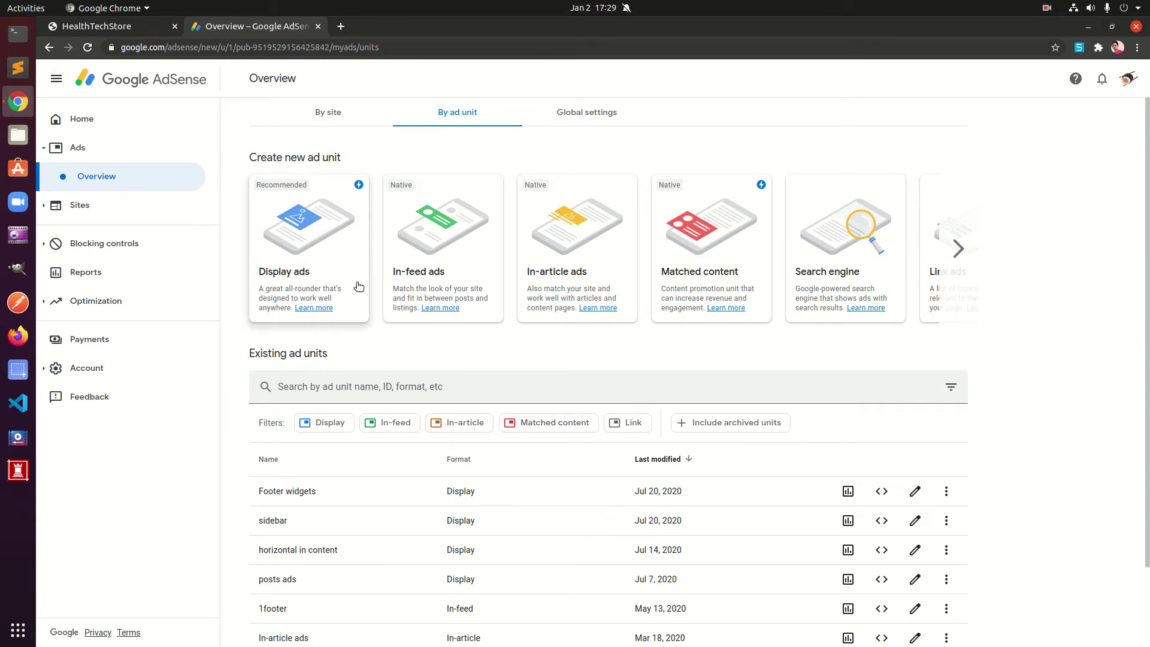
Switch between the HealthTechStore shop and the AdSense ad units overview, ending on AdSense.
left_click(100, 30)
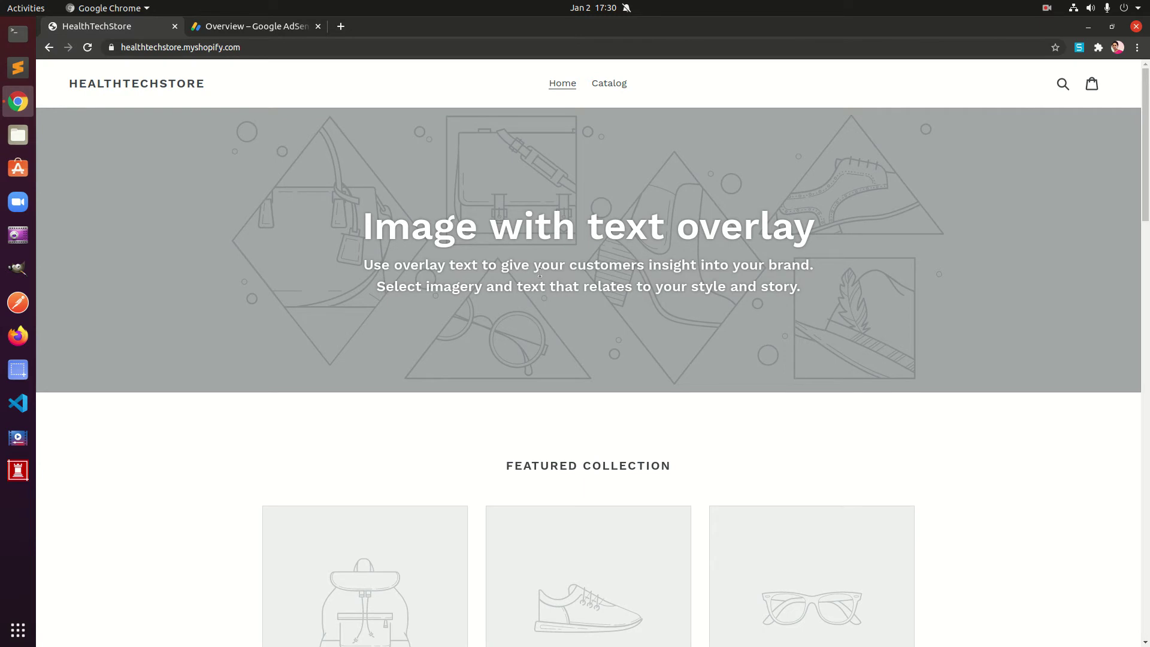
left_click(234, 27)
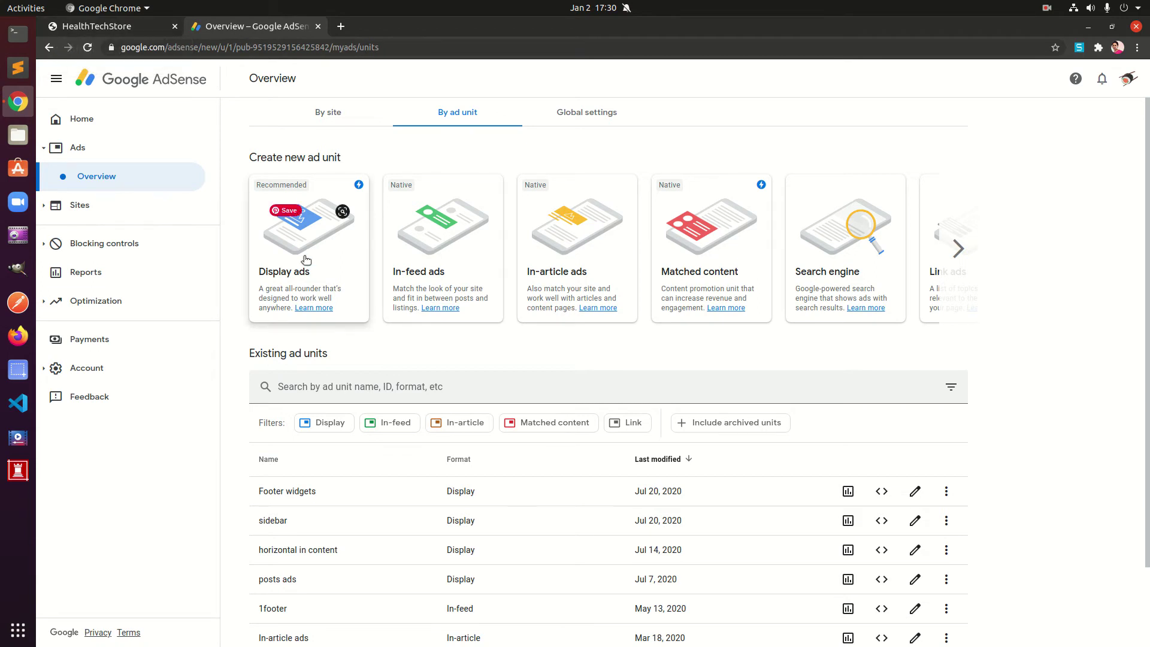
left_click(123, 30)
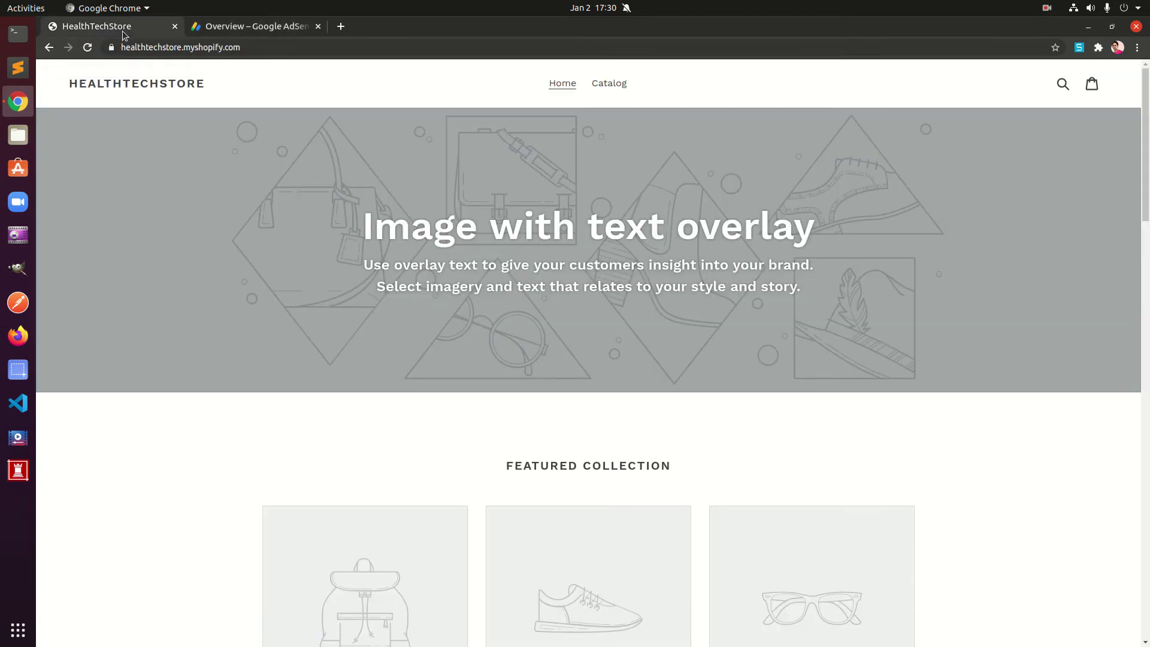
left_click(206, 28)
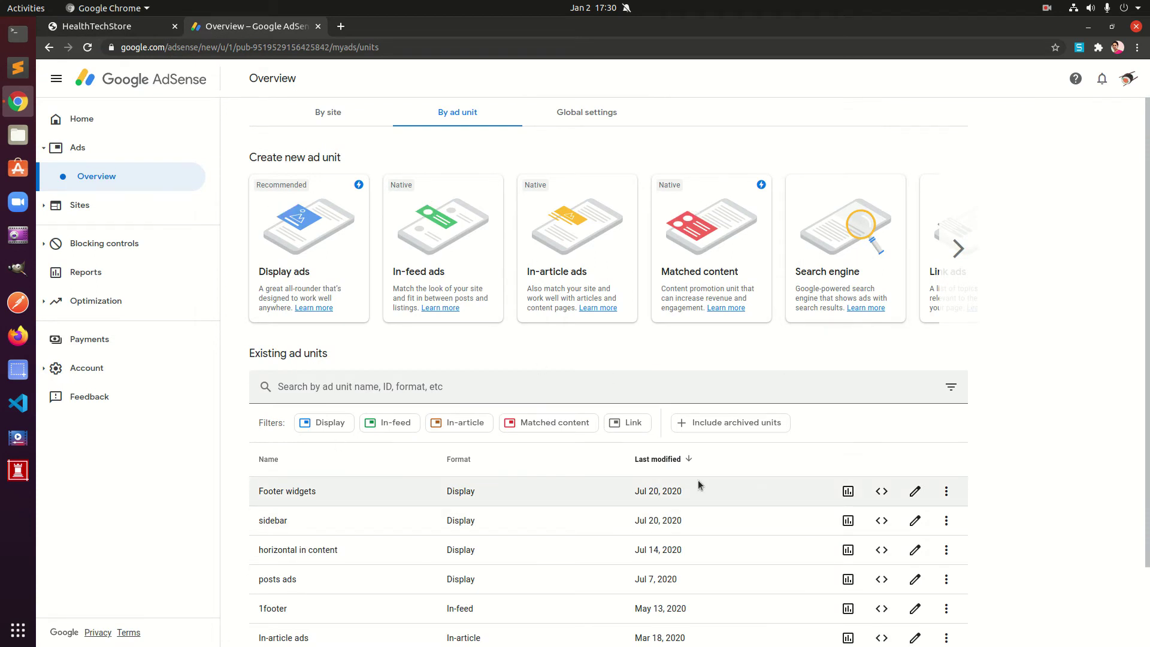
left_click(126, 28)
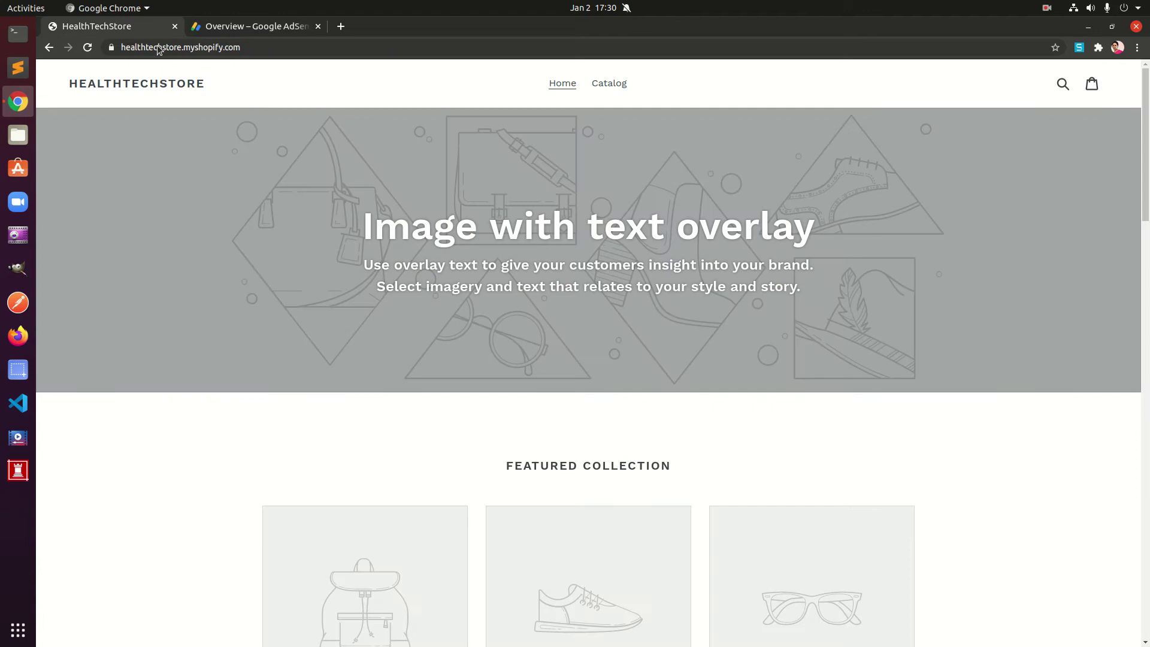
left_click(243, 29)
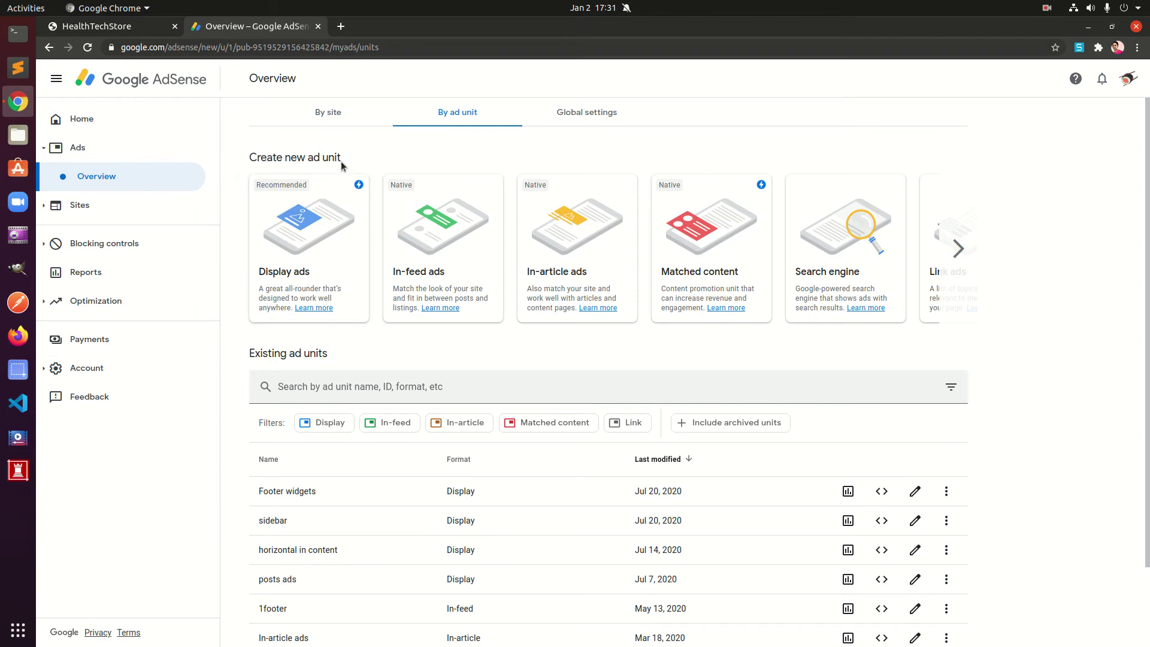
Name a new display ad unit 'shopify product display ads', preview it horizontal, keep Responsive size.
left_click(311, 255)
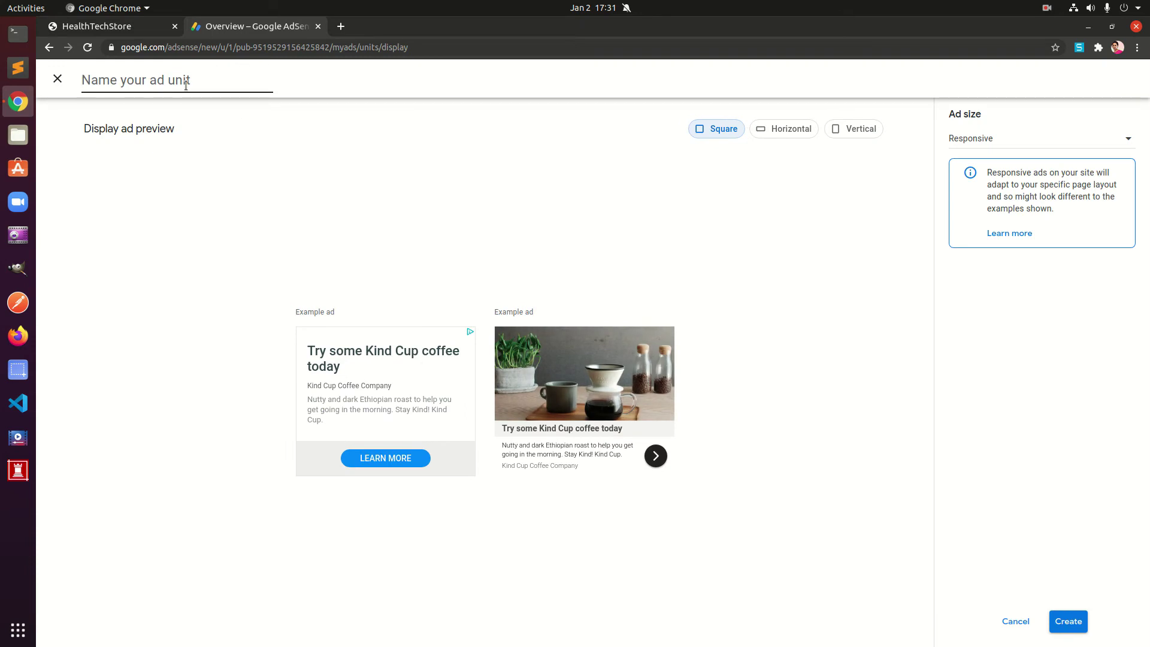
type("shopify product ")
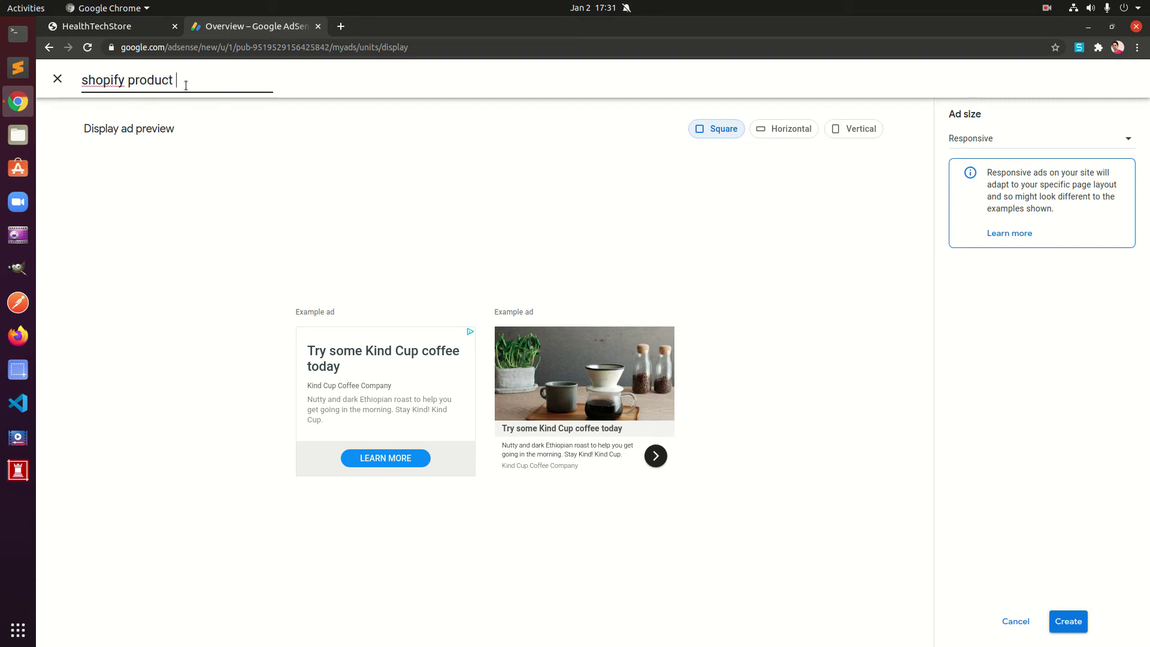
type("display ad")
type("sd")
key("BackSpace")
left_click(793, 132)
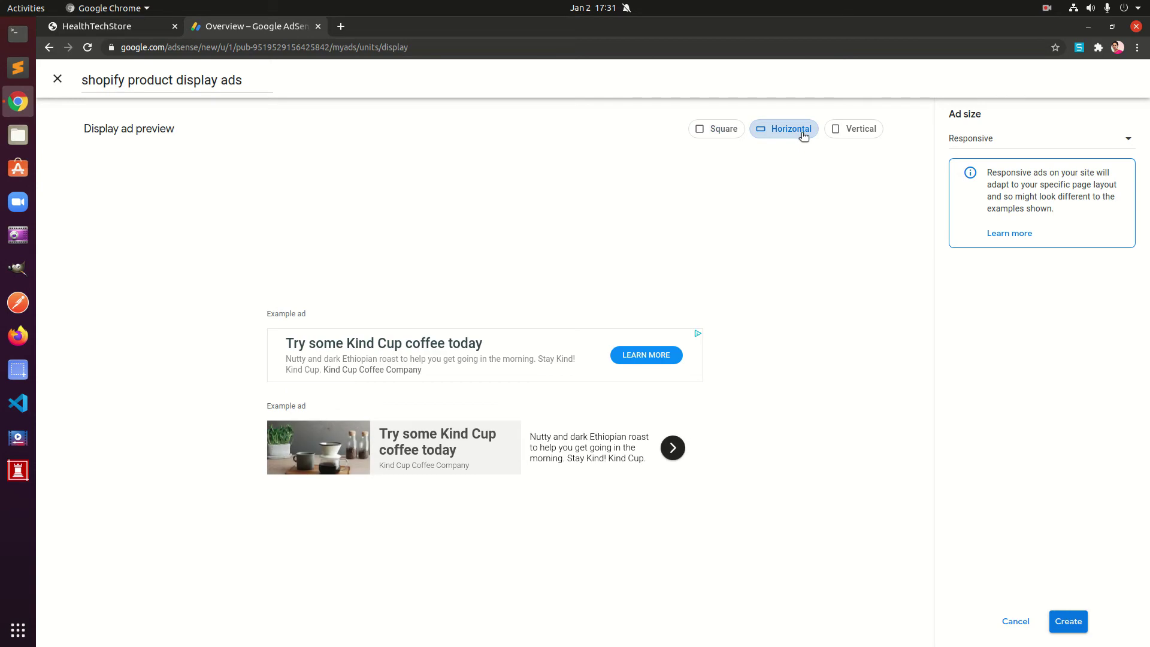
left_click(848, 132)
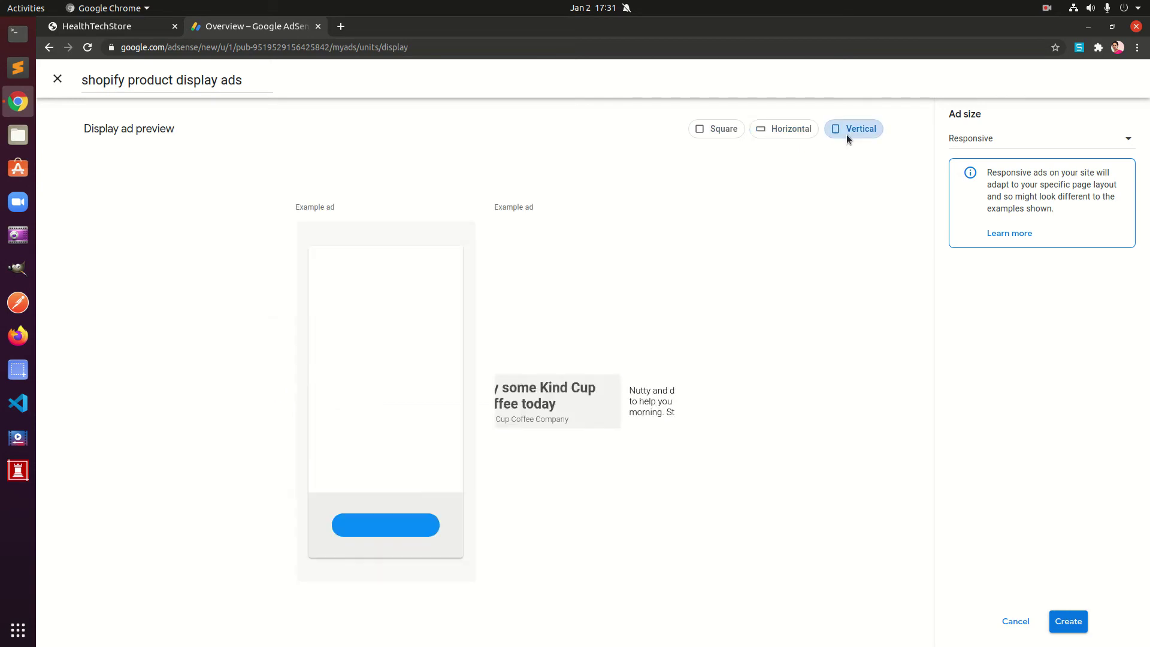
left_click(787, 129)
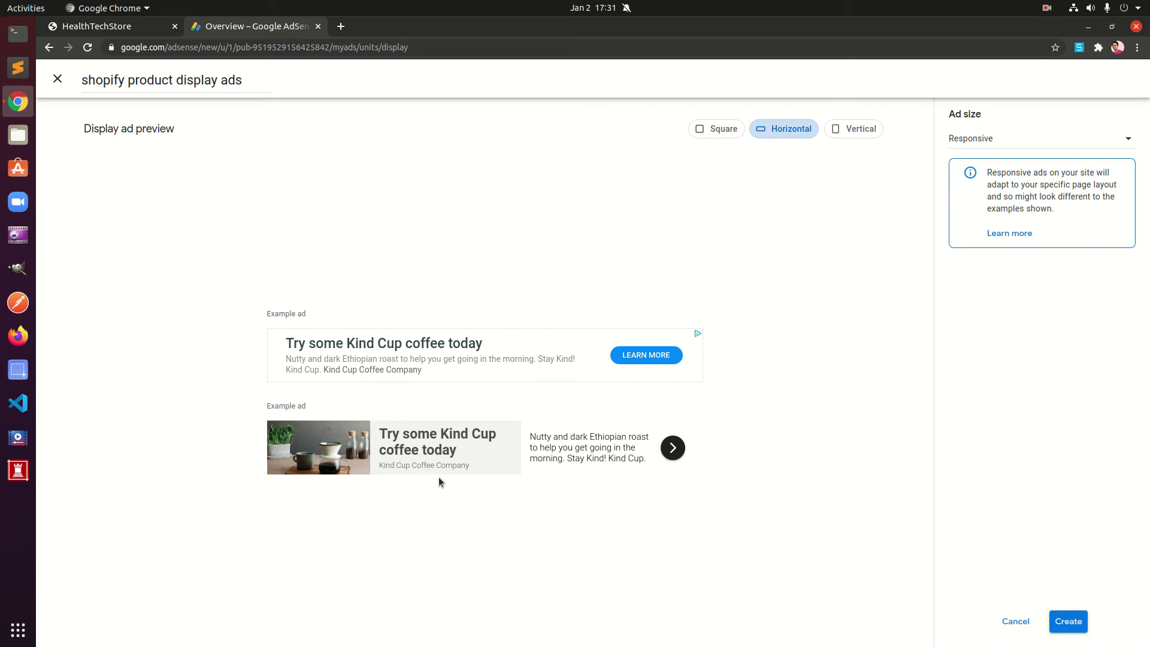
left_click(983, 140)
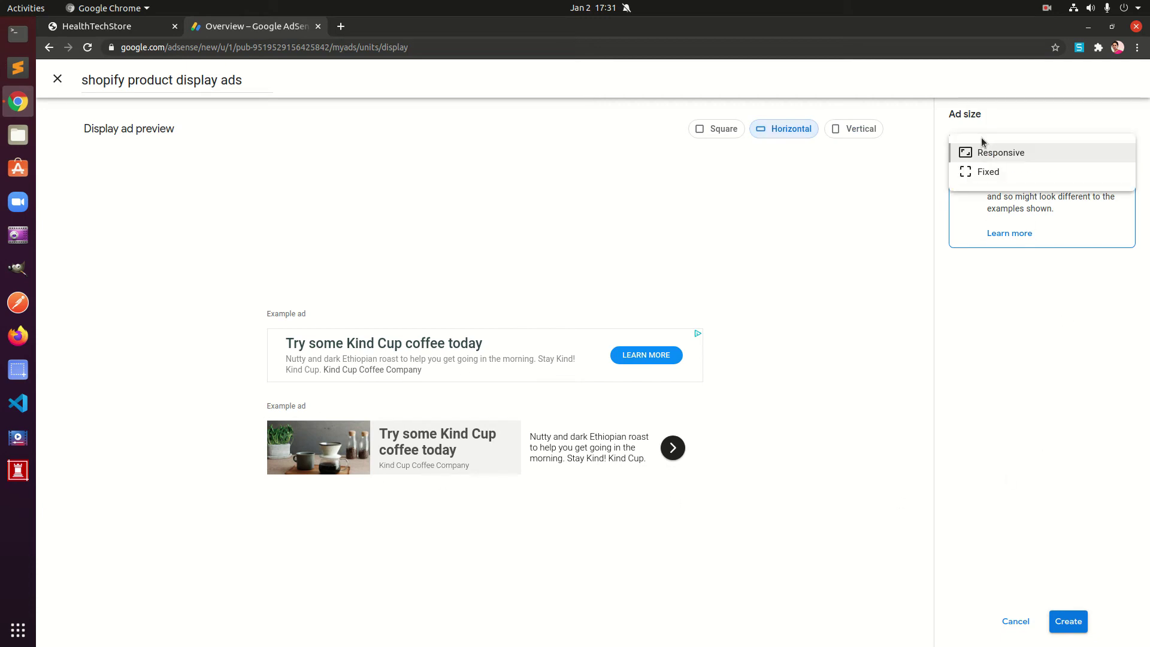
left_click(1009, 155)
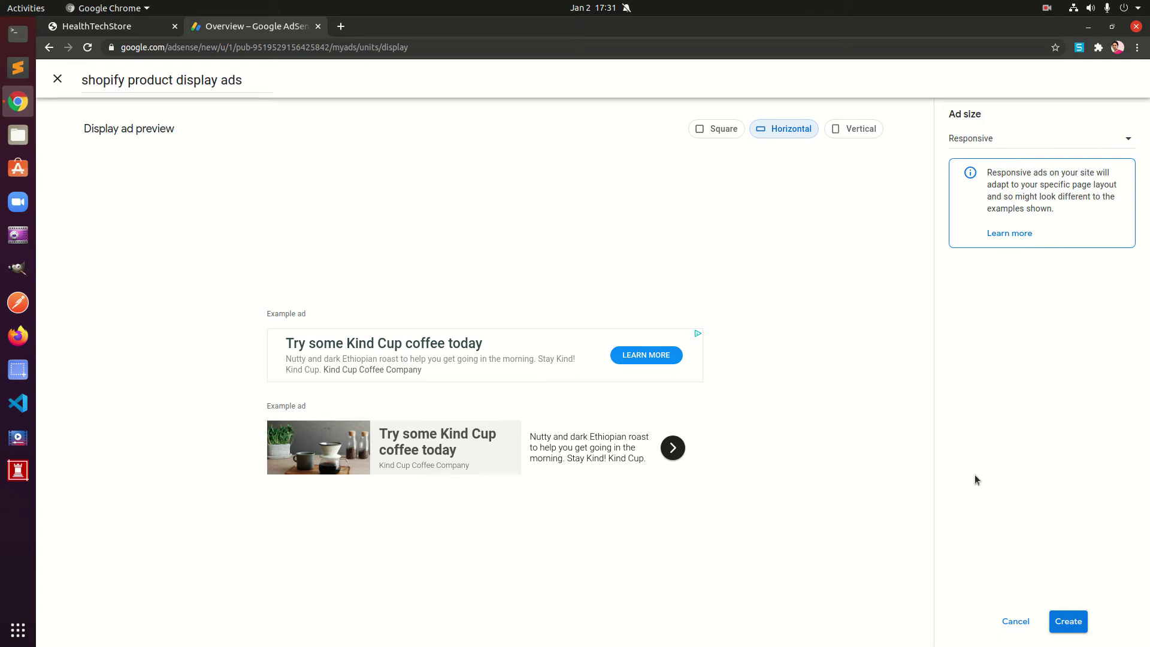
Create the ad unit and copy its HTML (not AMP) ad code snippet to the clipboard.
left_click(1070, 624)
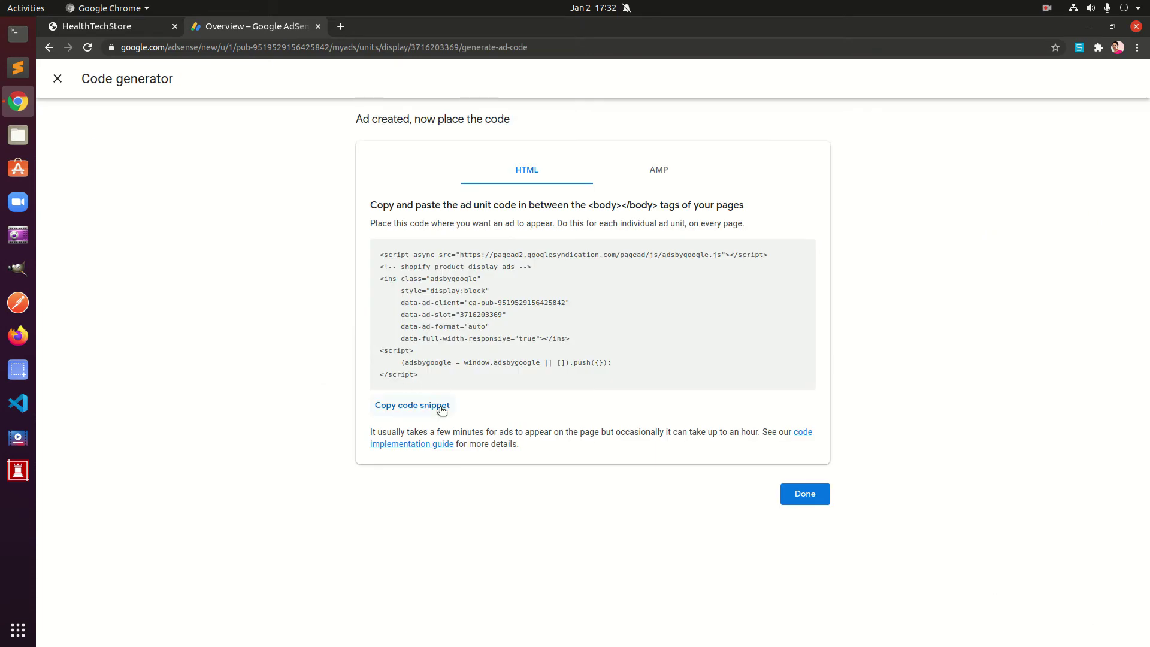
left_click(441, 410)
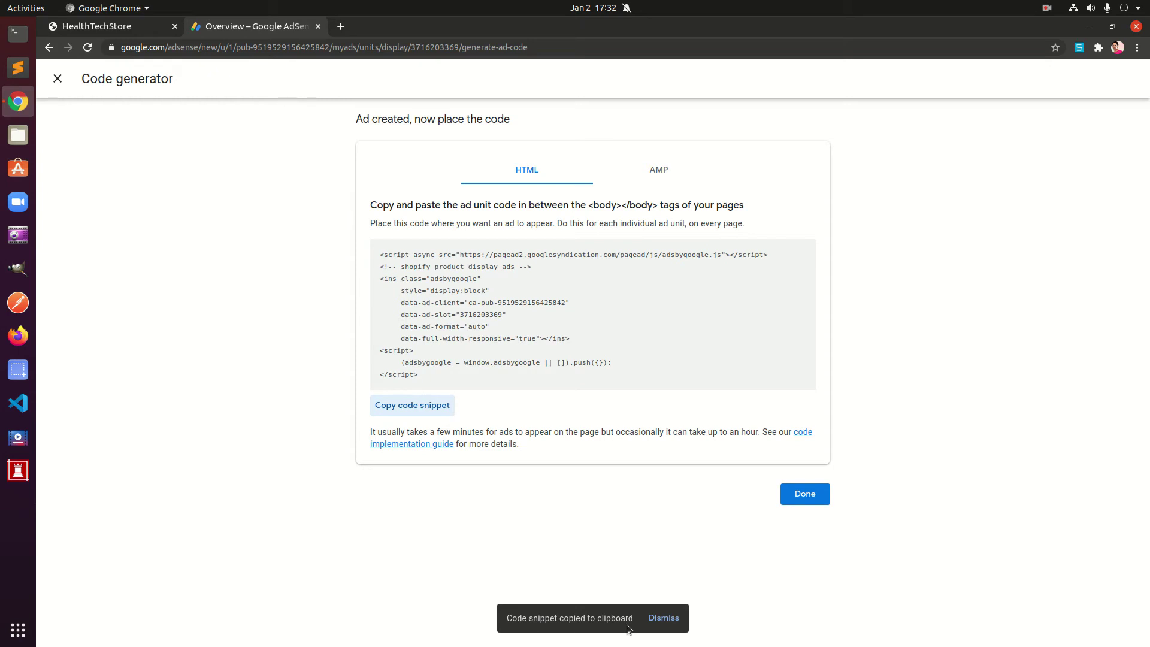
left_click(664, 170)
left_click(506, 177)
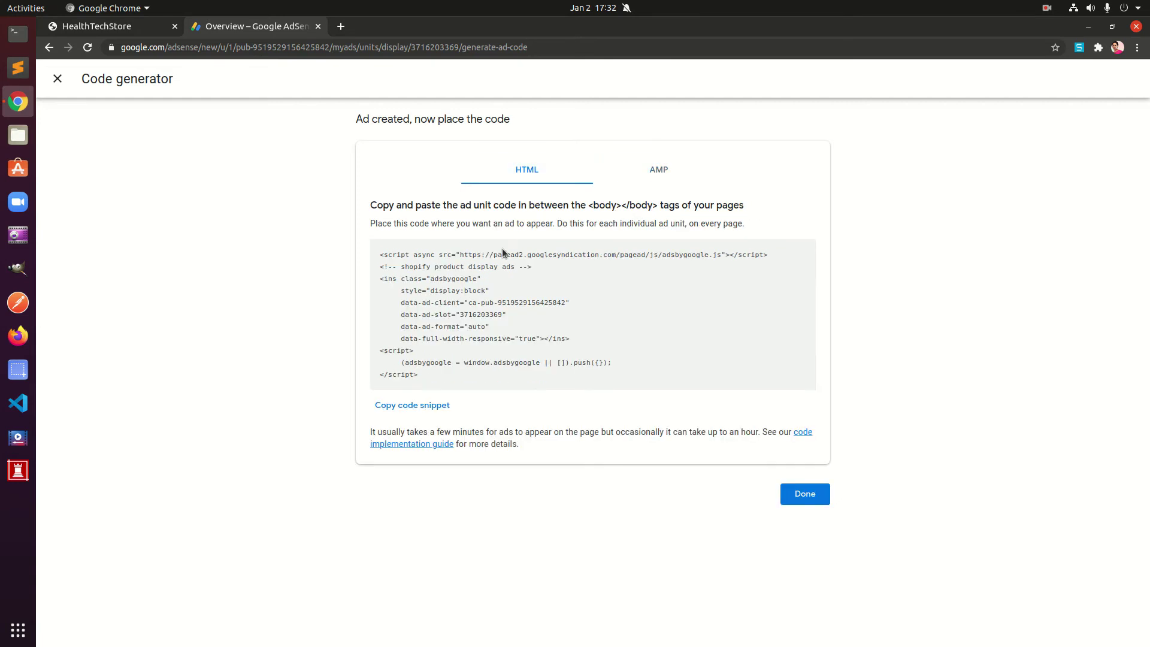
left_click_drag(419, 377, 370, 255)
left_click(417, 408)
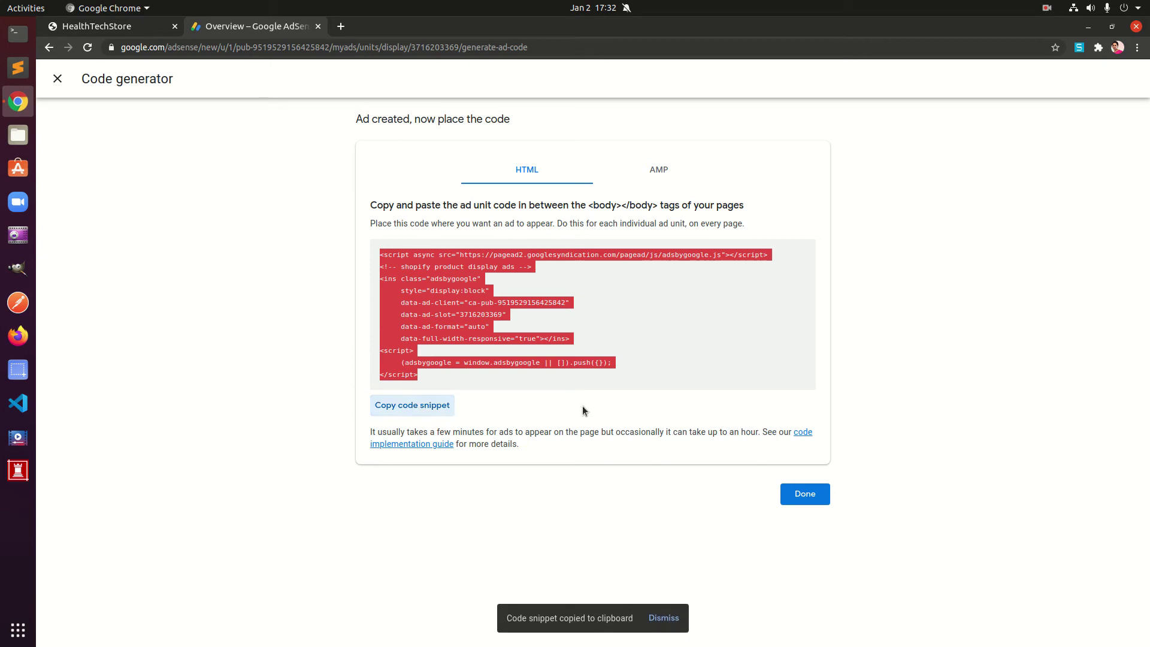
Open the HealthTechStore /admin page and go on to Themes, showing the live Debut theme.
left_click(95, 32)
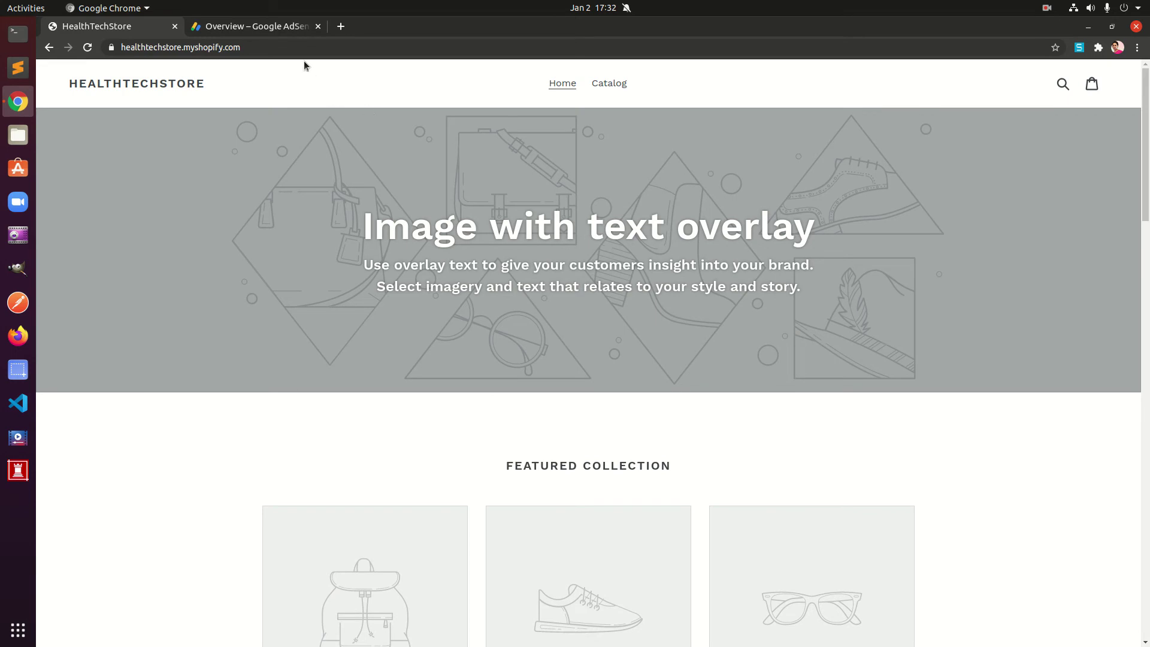
left_click(296, 47)
left_click(335, 49)
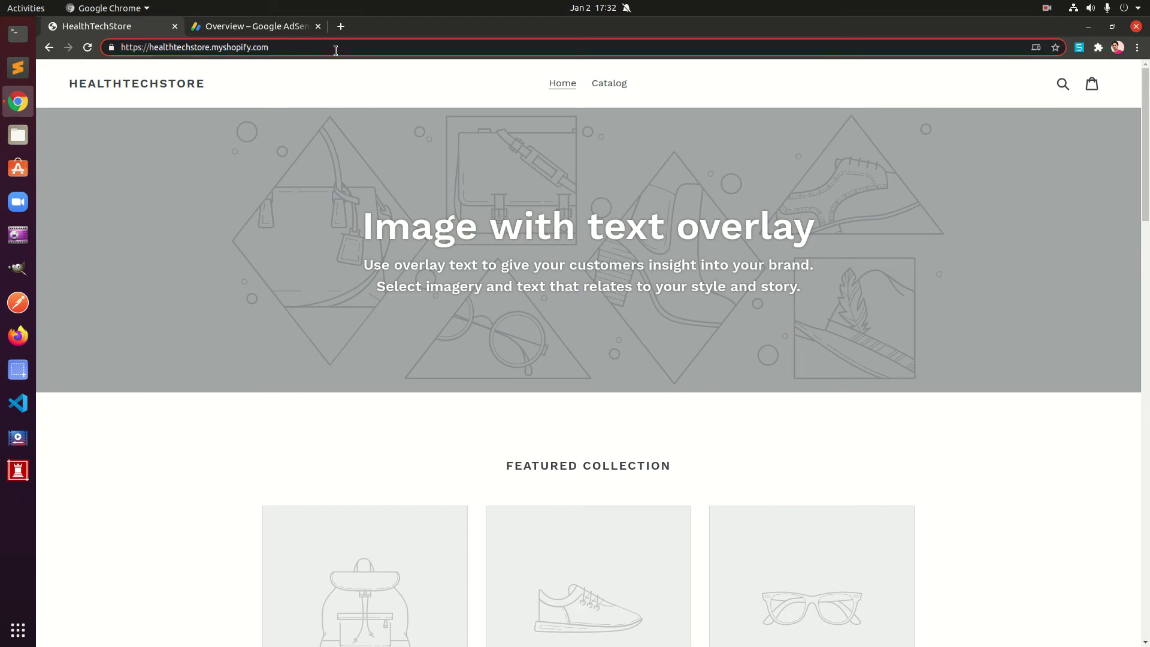
type("/admin")
key("Return")
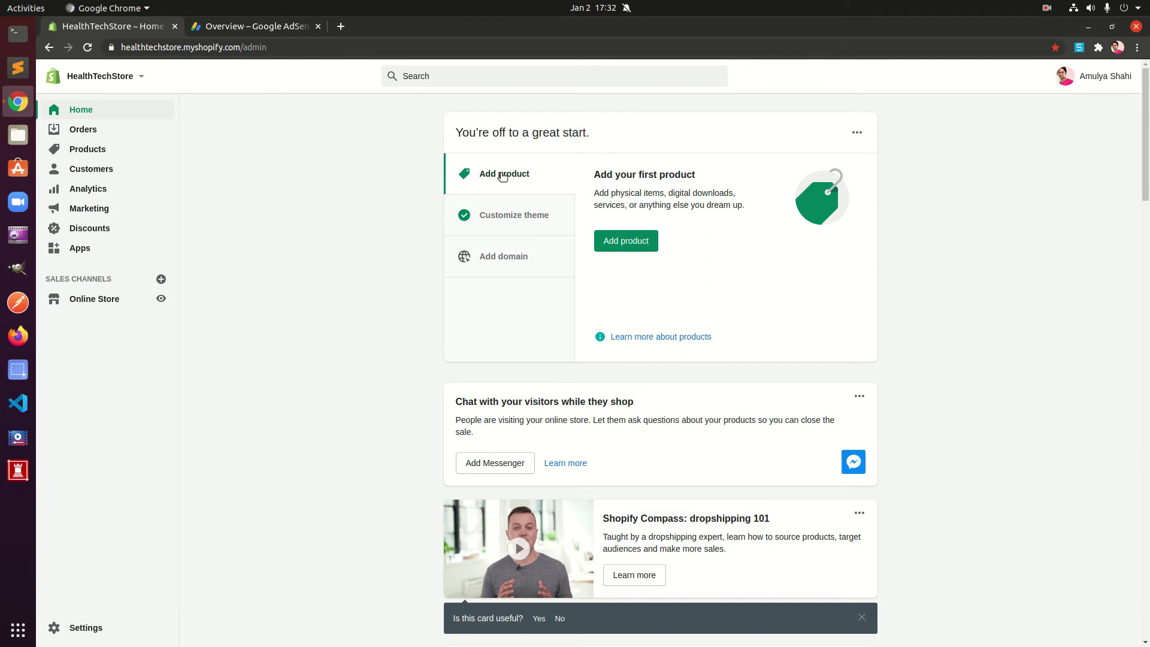
left_click(507, 223)
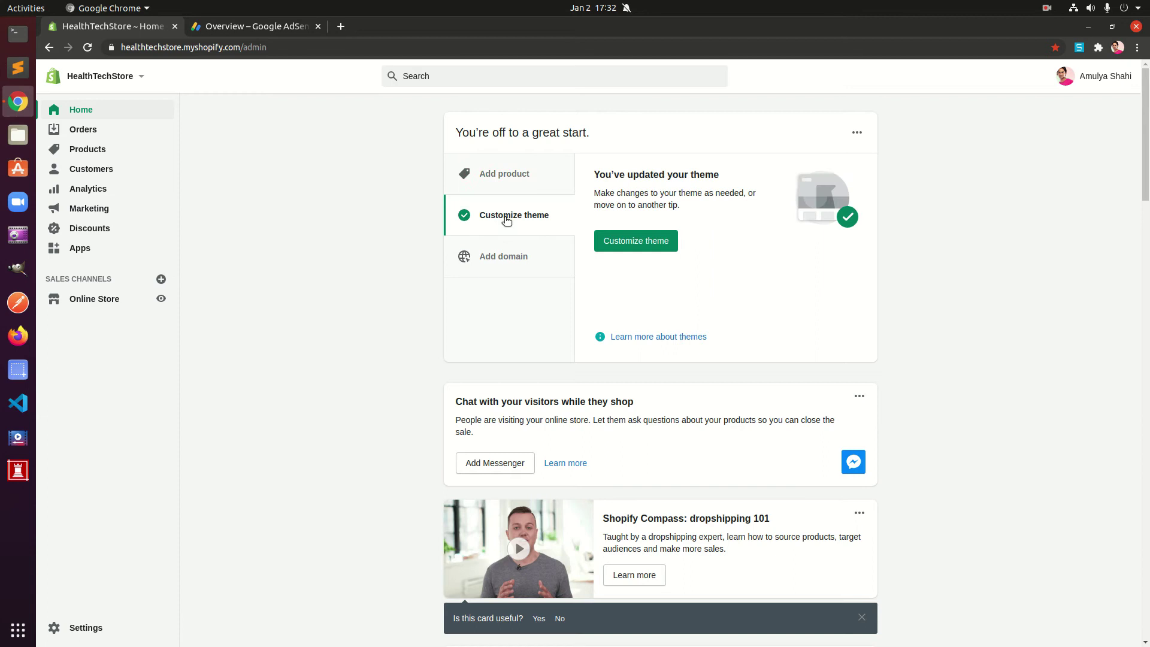
left_click(637, 240)
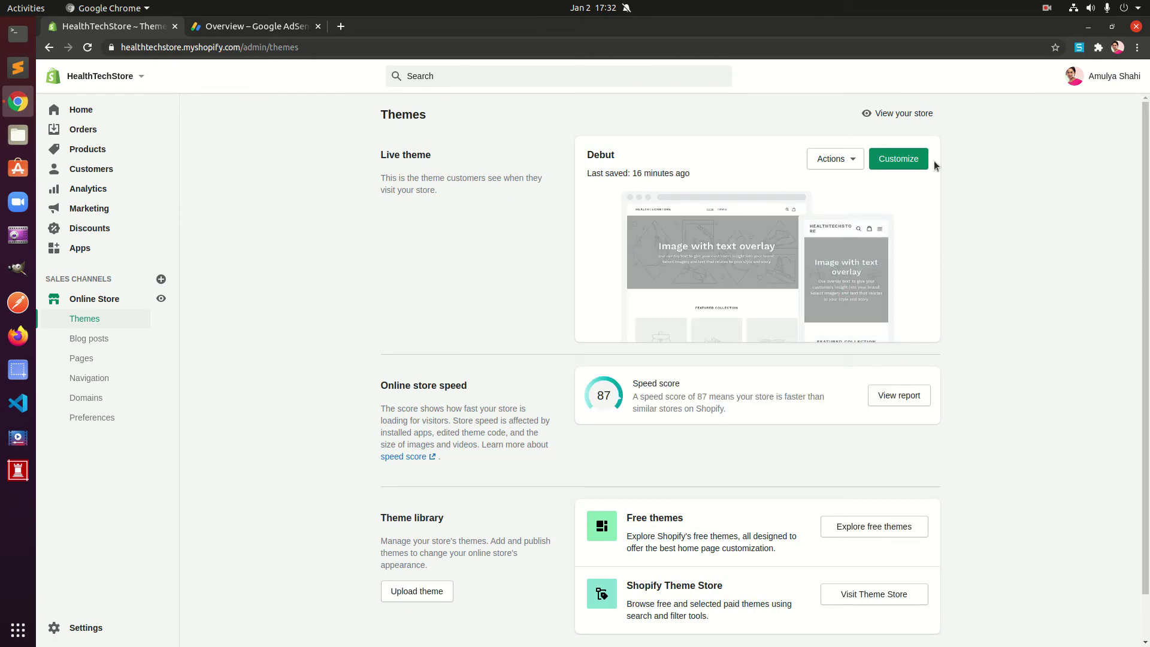
Open the live Debut theme's code editor, closing theme.liquid and collapsing the Layout folder.
left_click(833, 159)
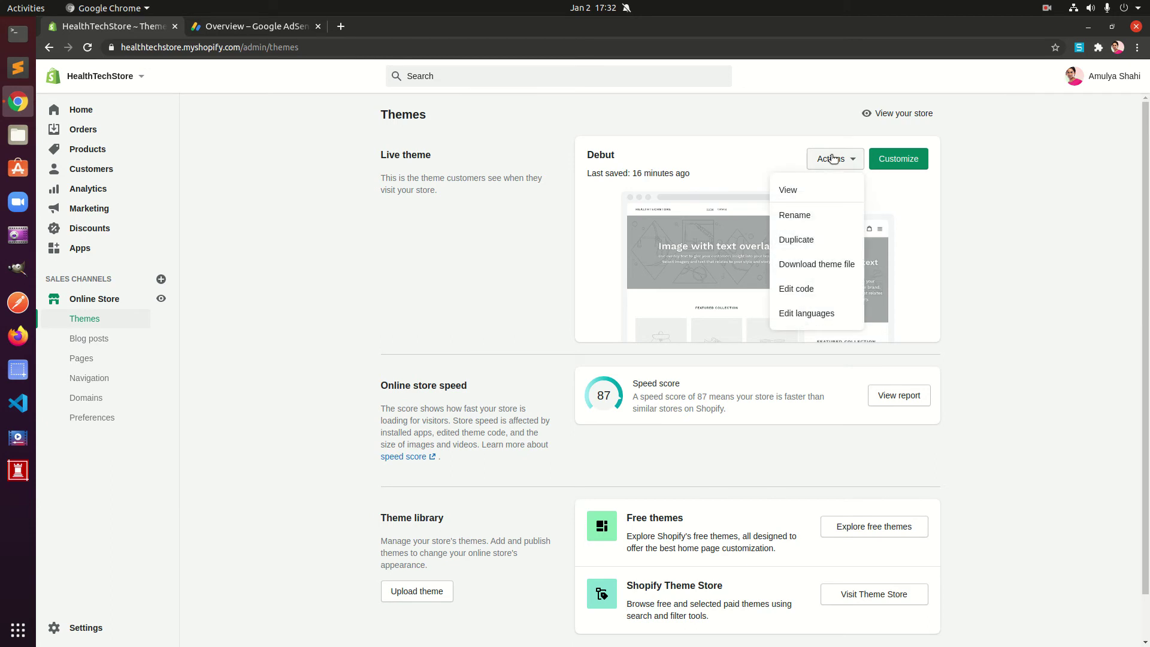
left_click(802, 293)
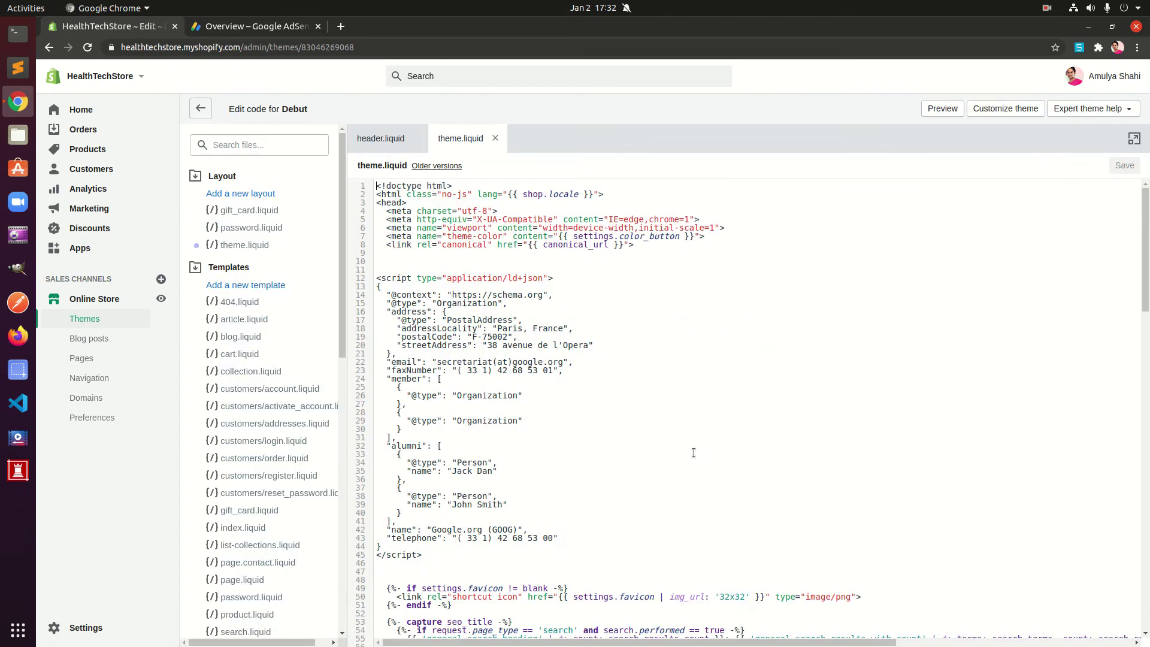
left_click(387, 139)
left_click(455, 139)
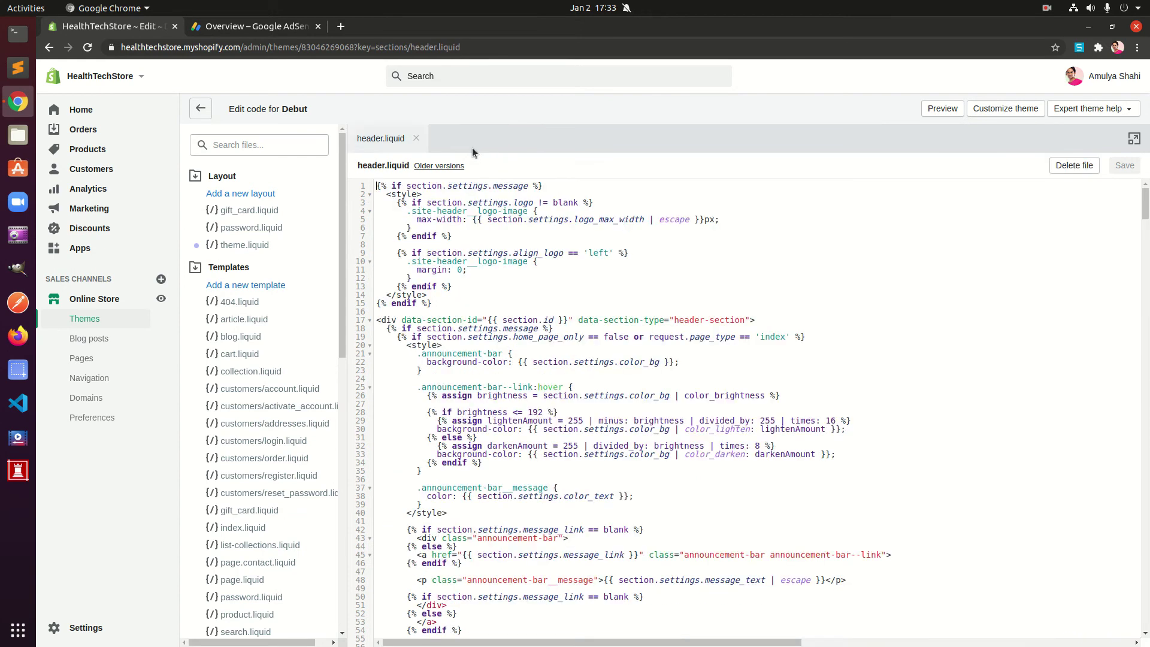
left_click(223, 176)
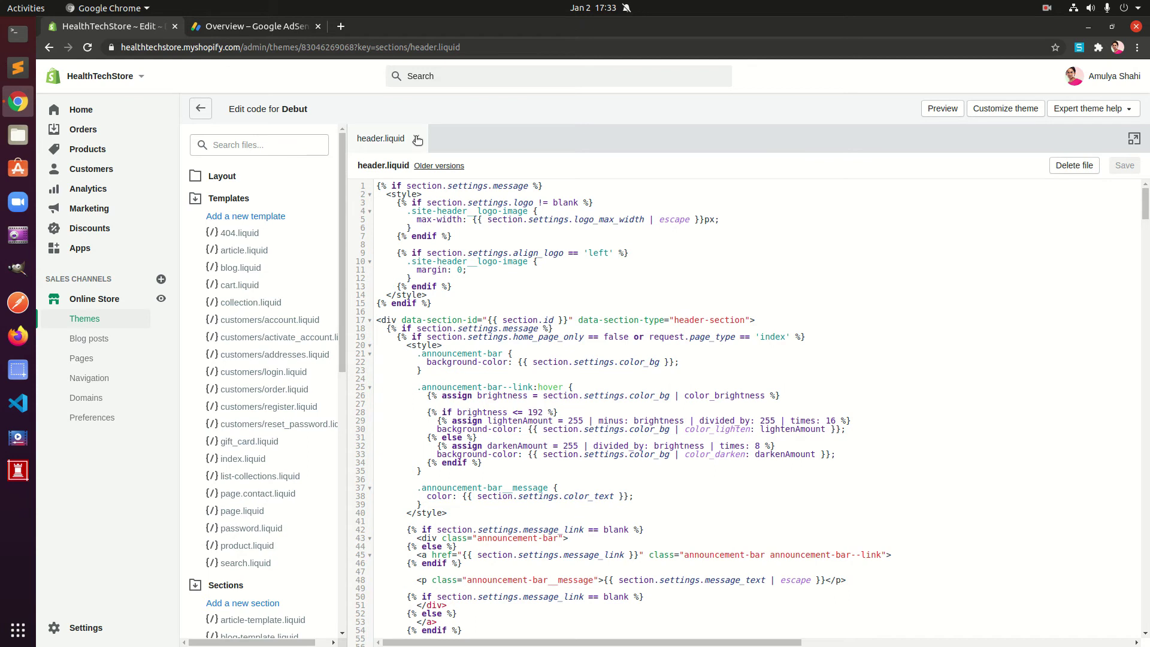
Close header.liquid after scrolling through it, leaving no file open in the editor.
left_click(294, 28)
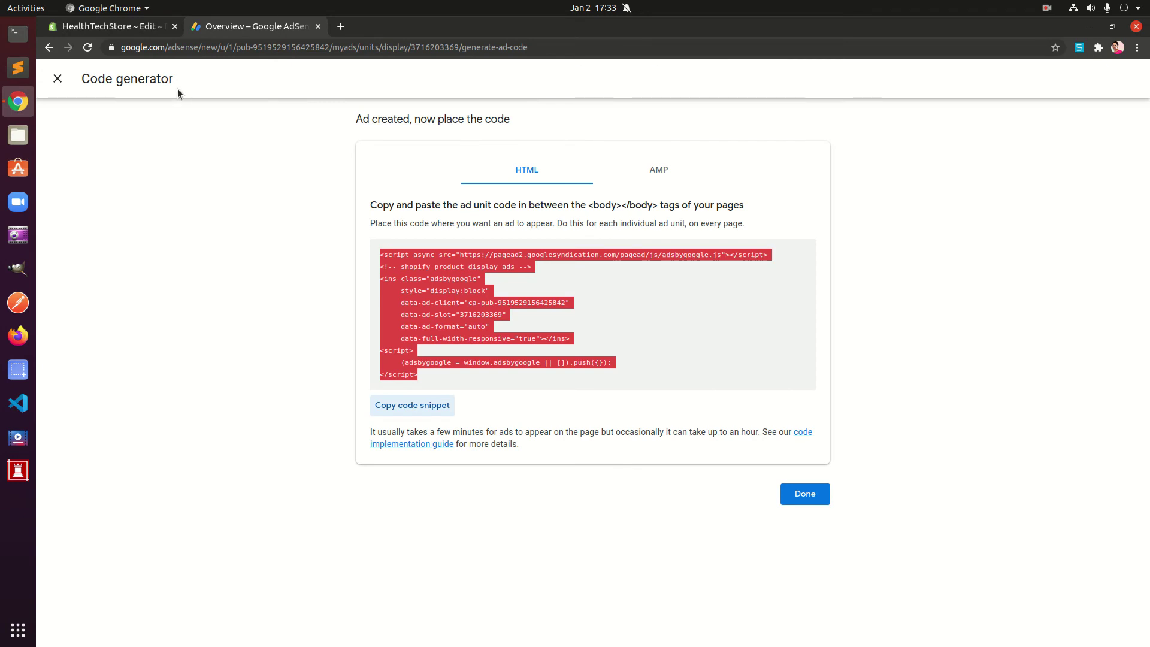
left_click(109, 28)
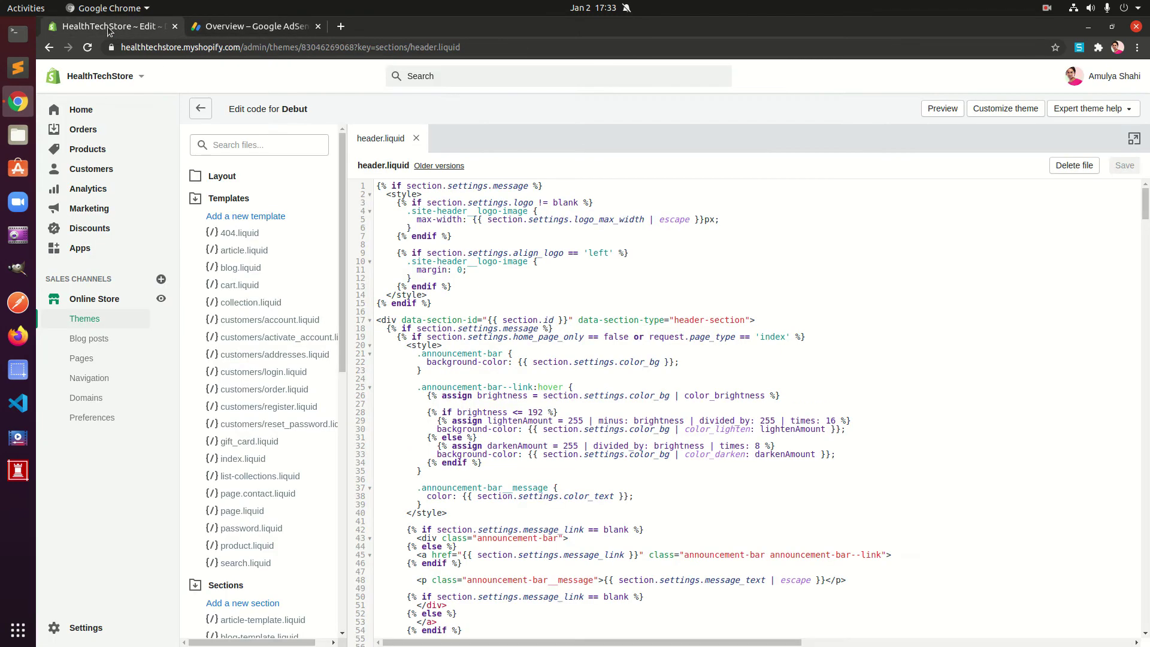
scroll(541, 366, "down", 6)
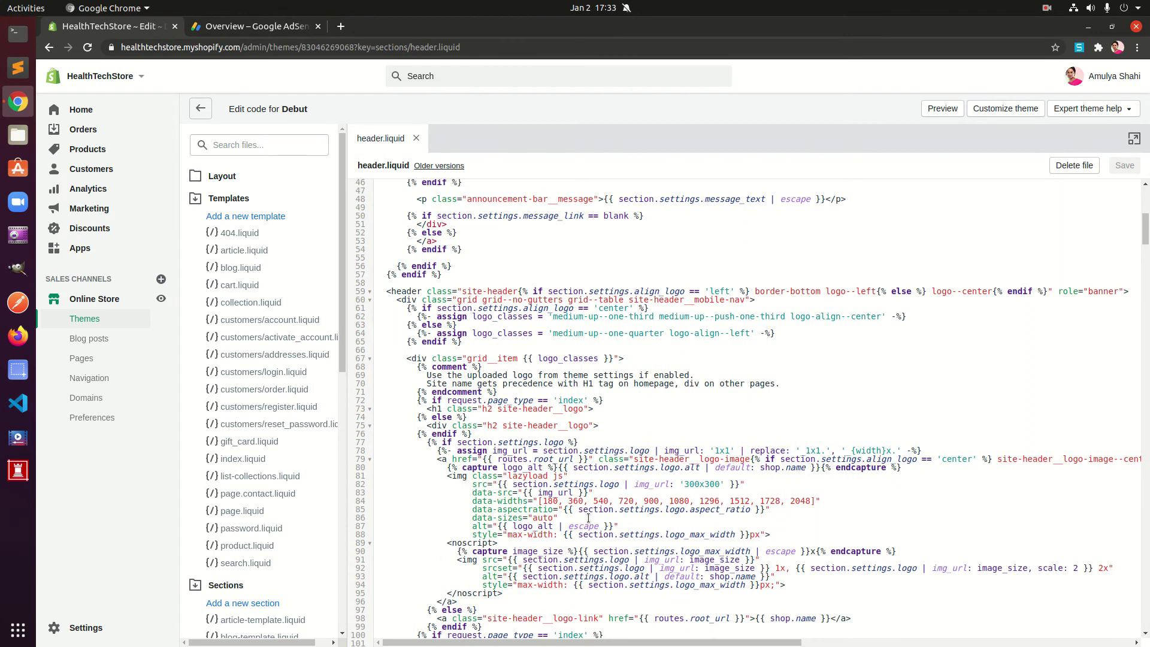
scroll(590, 519, "down", 3)
scroll(589, 519, "down", 15)
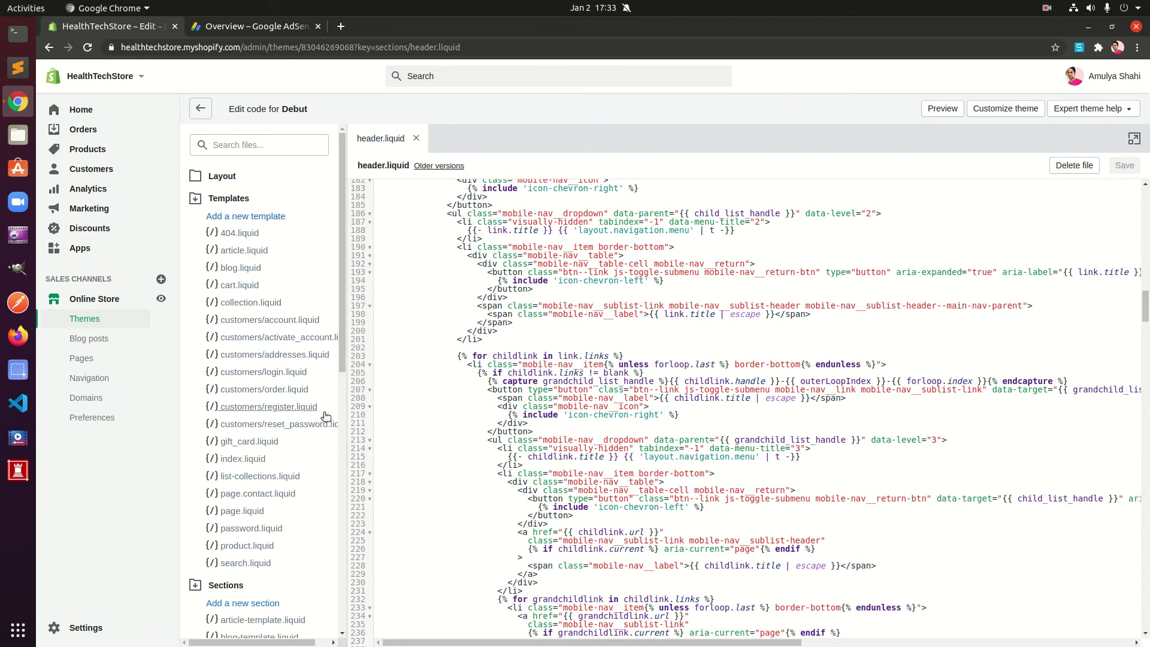
left_click(417, 141)
scroll(249, 607, "down", 3)
scroll(250, 609, "down", 3)
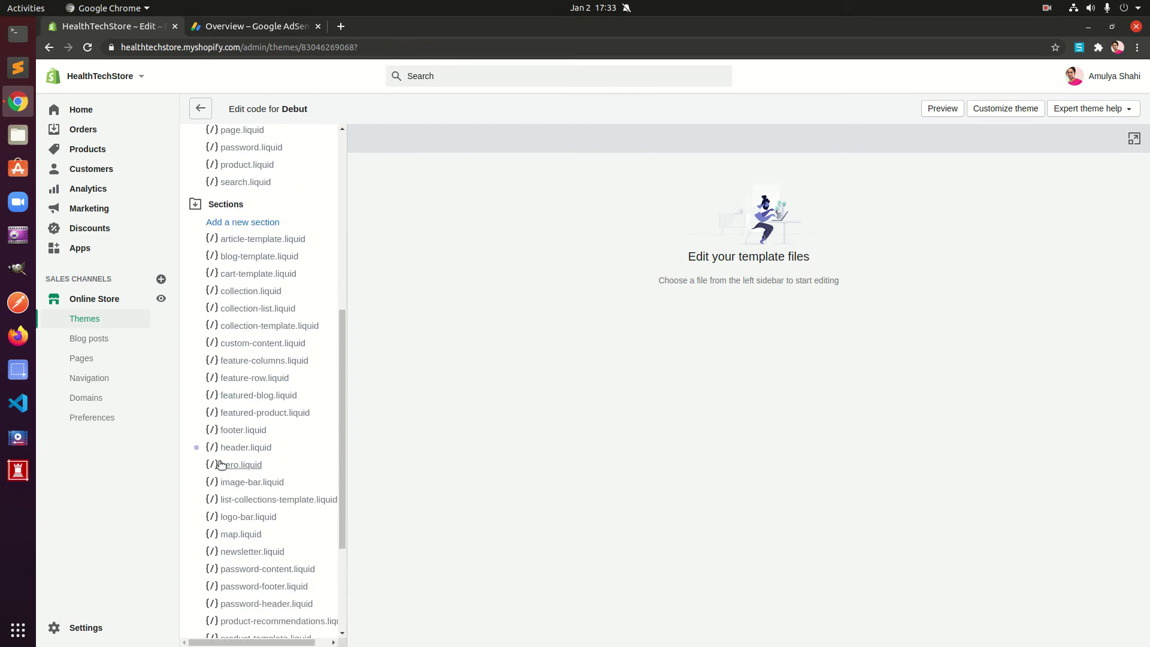
Collapse the Sections folder and open the product.liquid template.
left_click(204, 208)
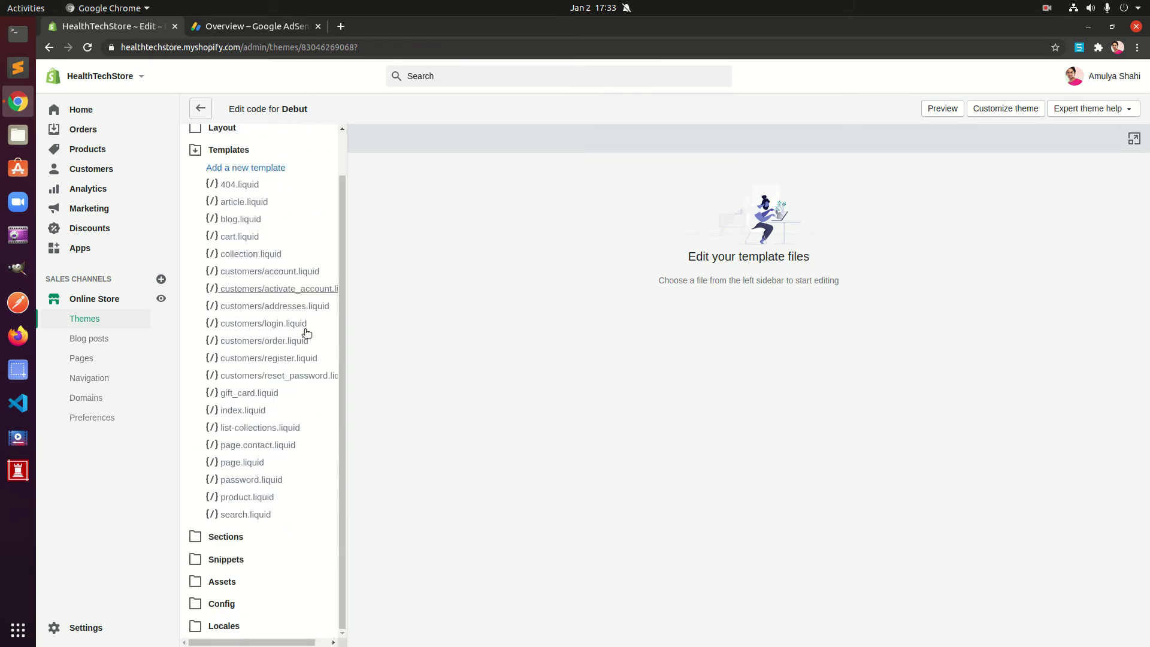
left_click(227, 34)
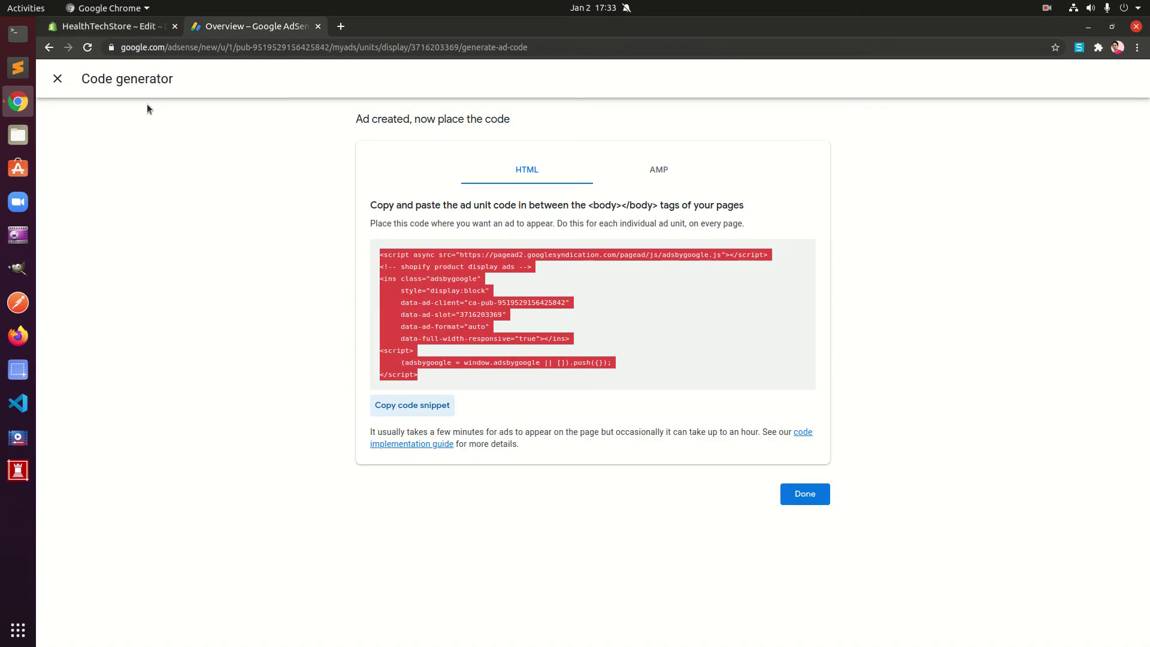
left_click(127, 27)
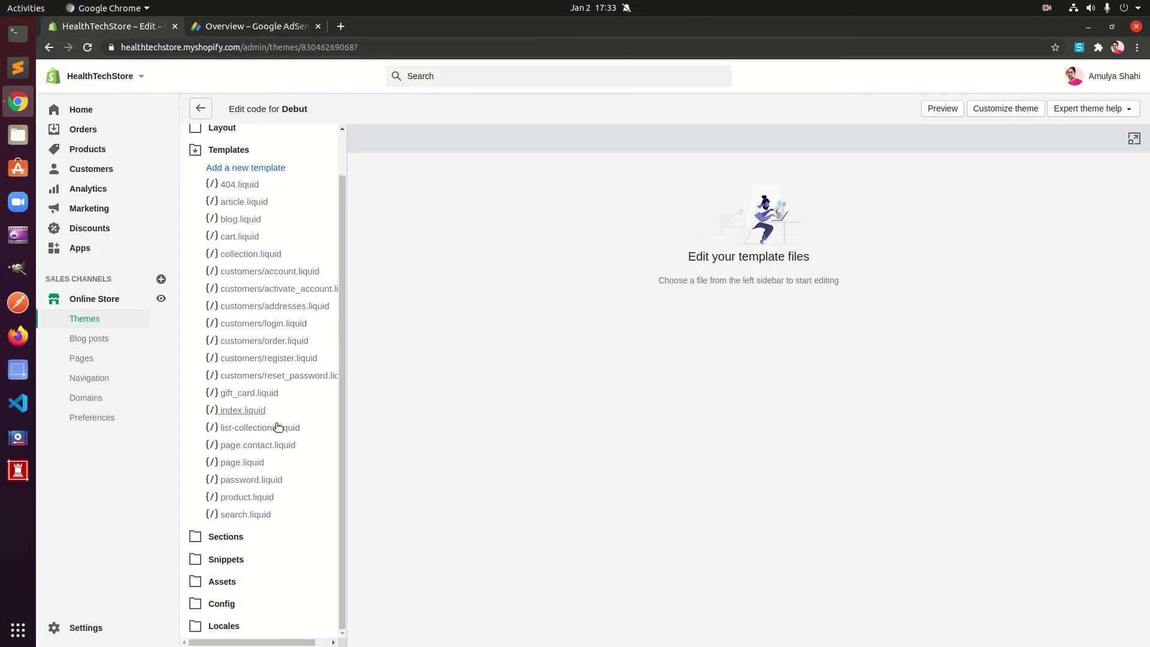
left_click(260, 501)
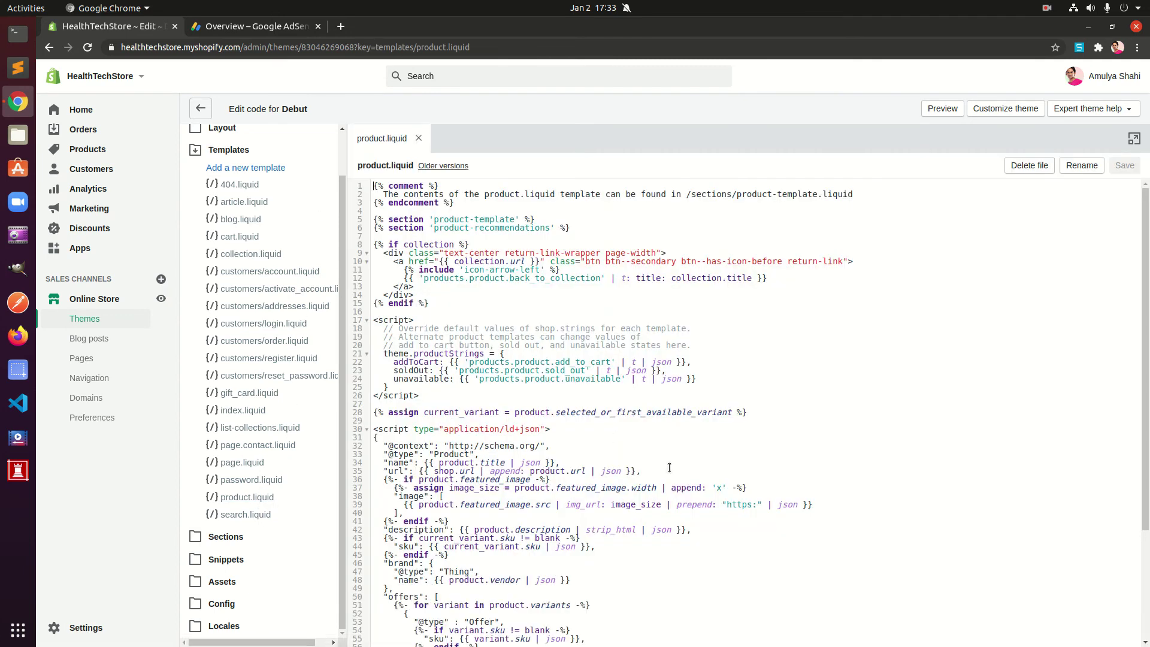
scroll(747, 514, "down", 5)
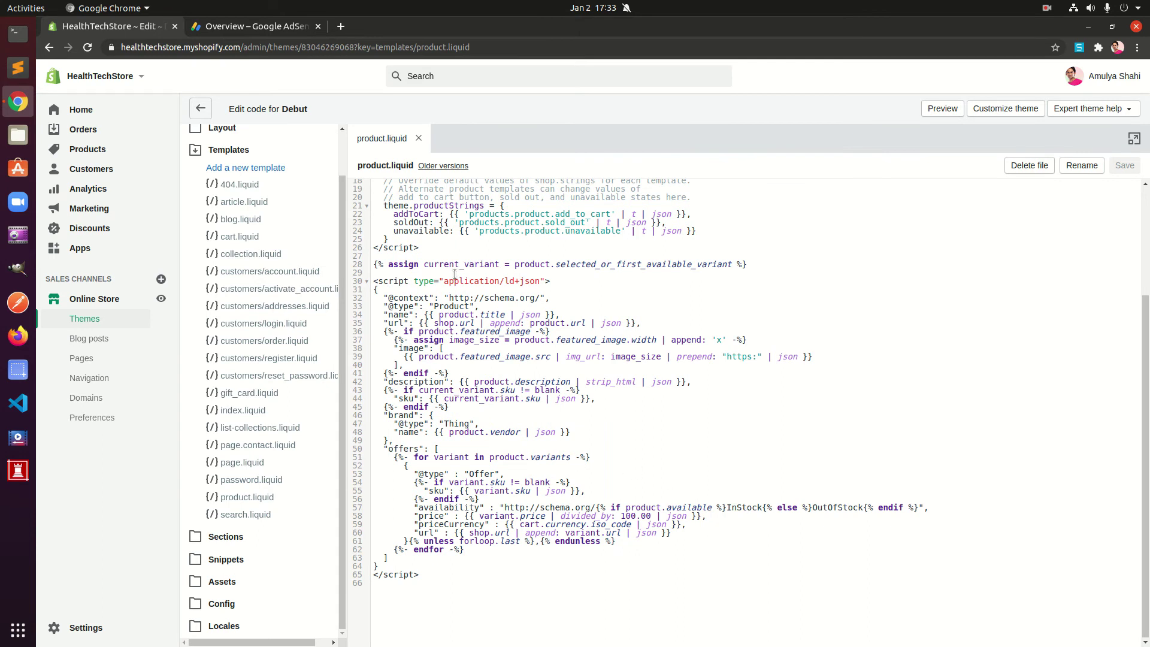
Paste the AdSense ad code after line 28 of product.liquid and save the template.
left_click(799, 264)
key("Return")
key("Return")
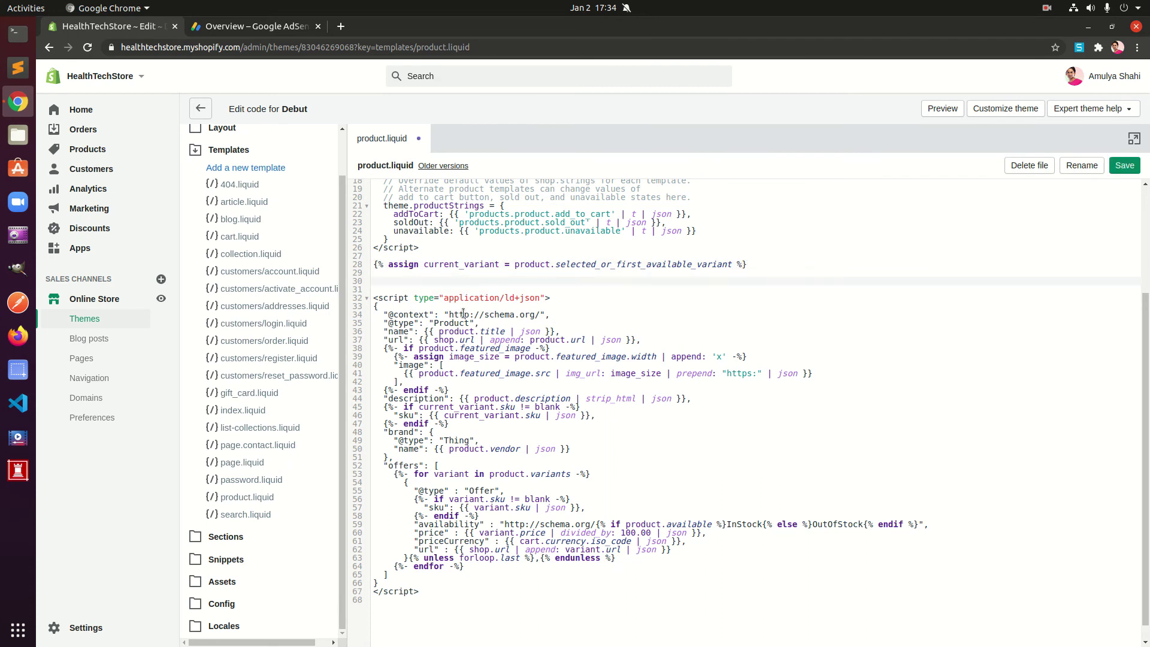
key("ctrl+v")
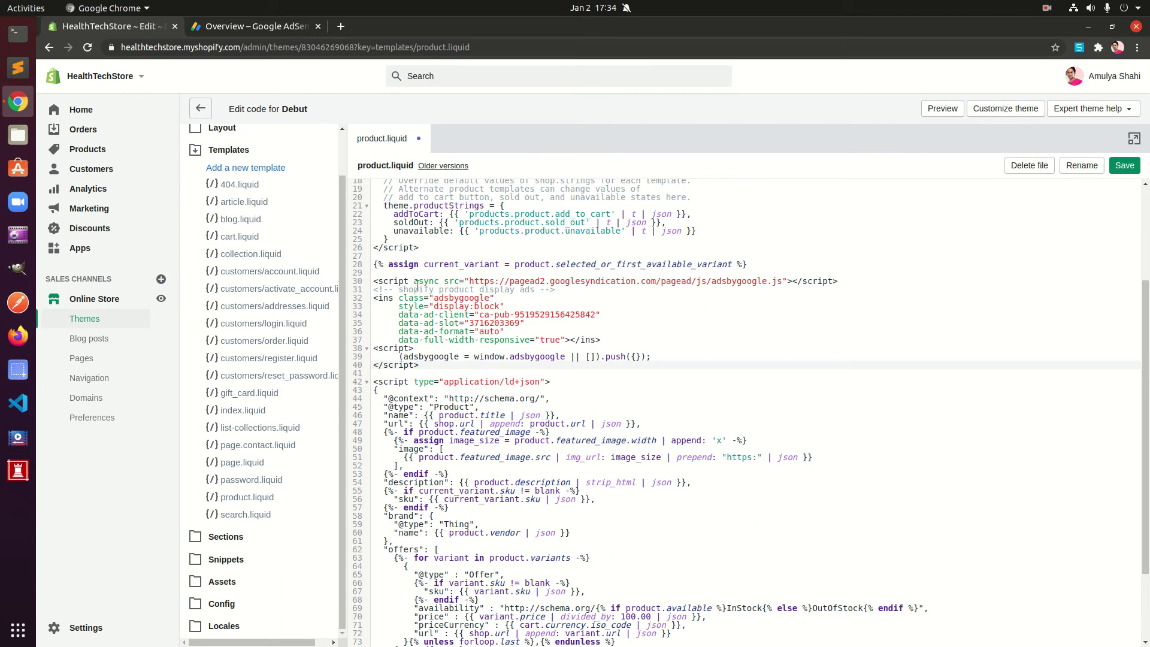
left_click_drag(410, 289, 539, 290)
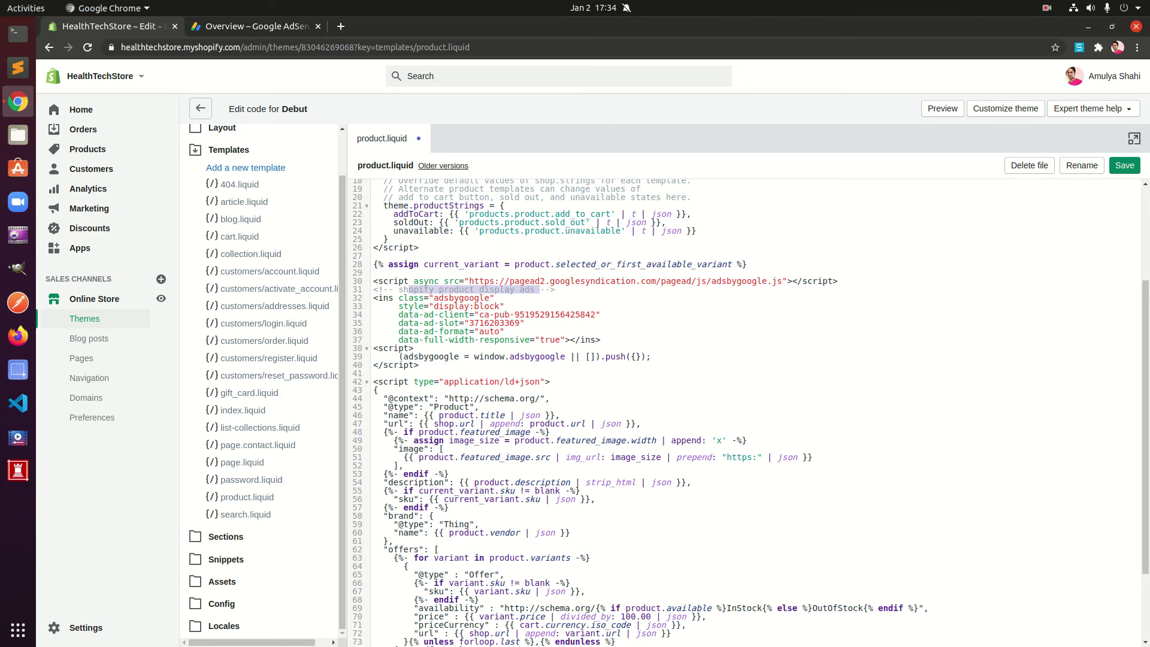
left_click(1130, 165)
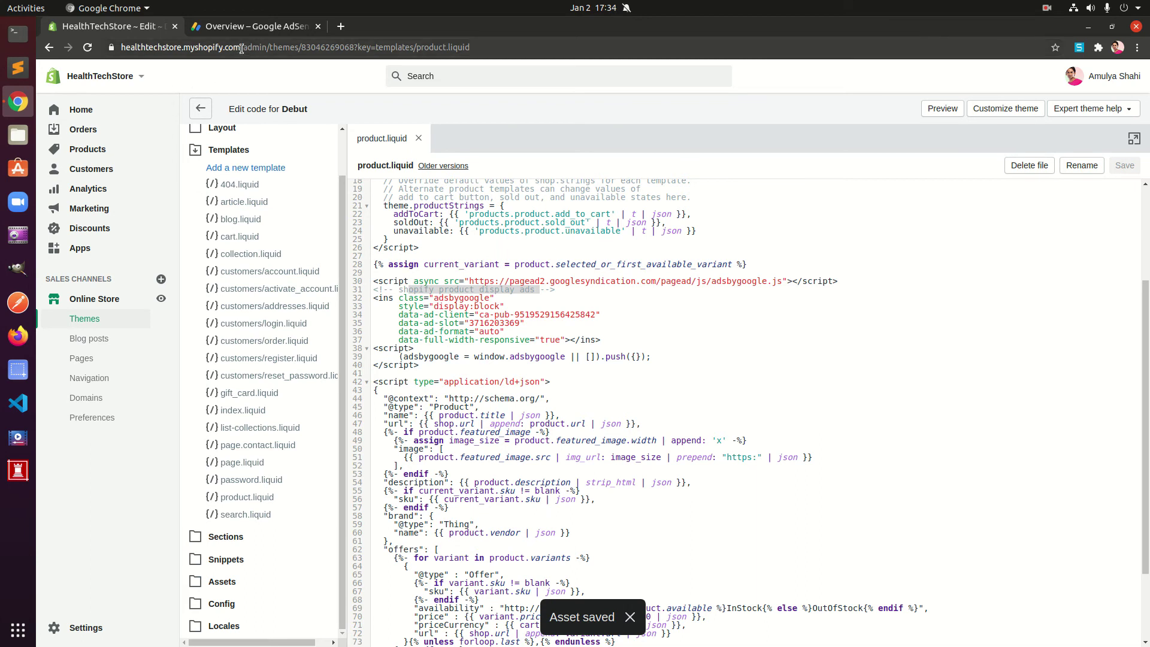
left_click_drag(241, 48, 122, 47)
key("ctrl+c")
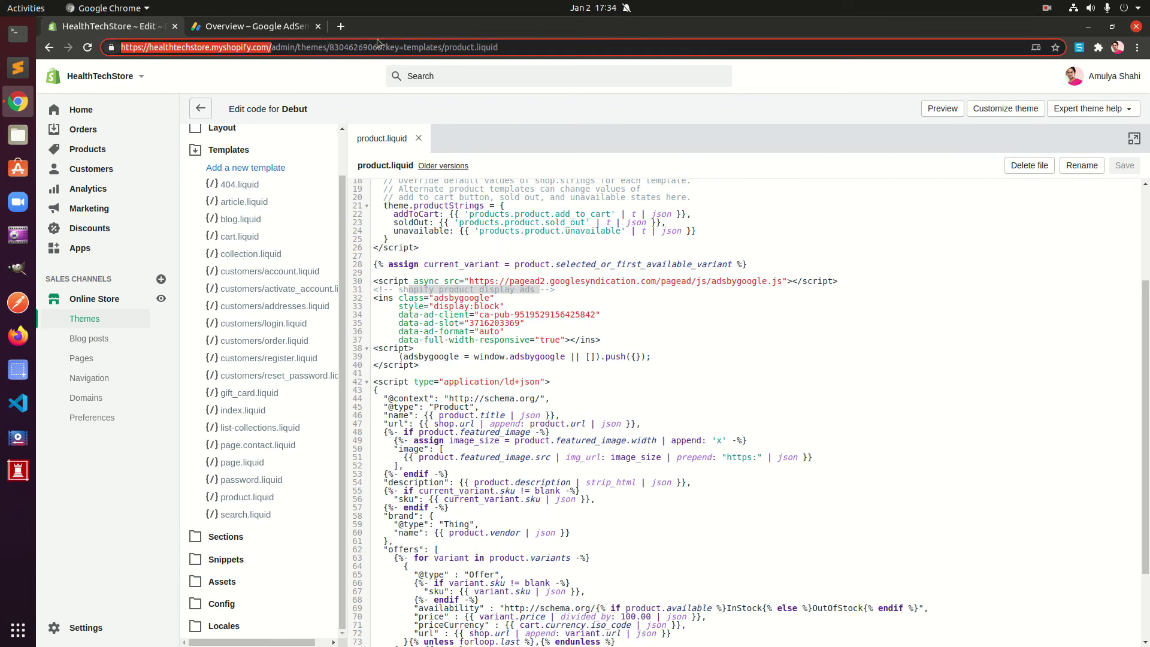
Load the storefront preview in a new tab and hide the theme preview bar.
left_click(342, 25)
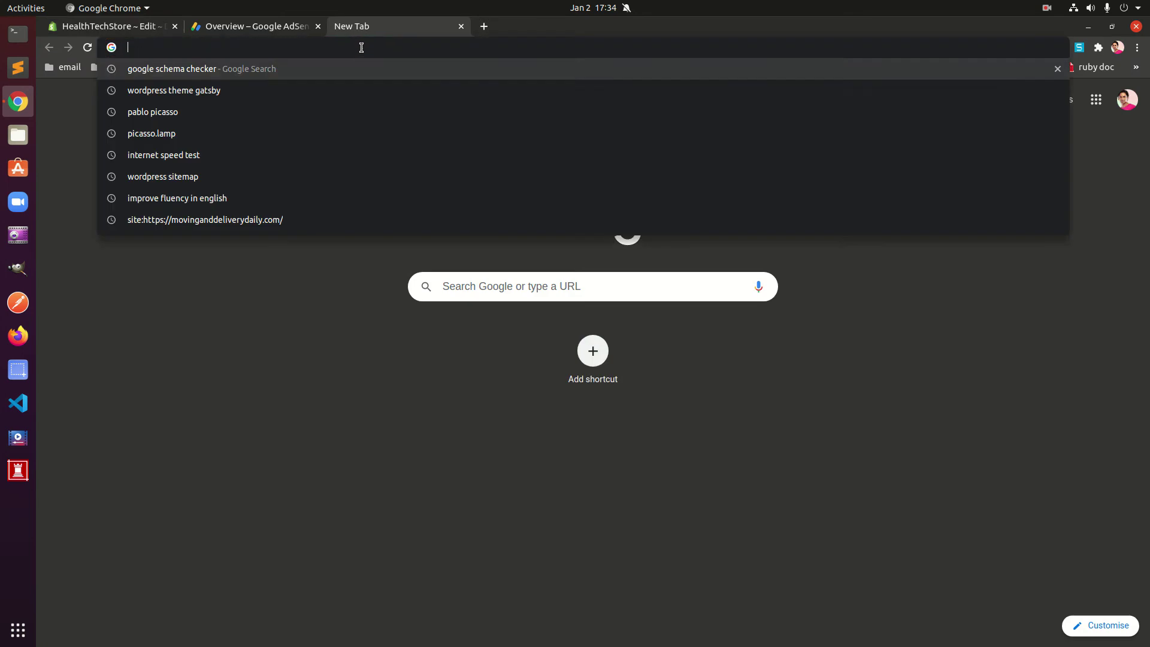
key("ctrl+v")
key("Return")
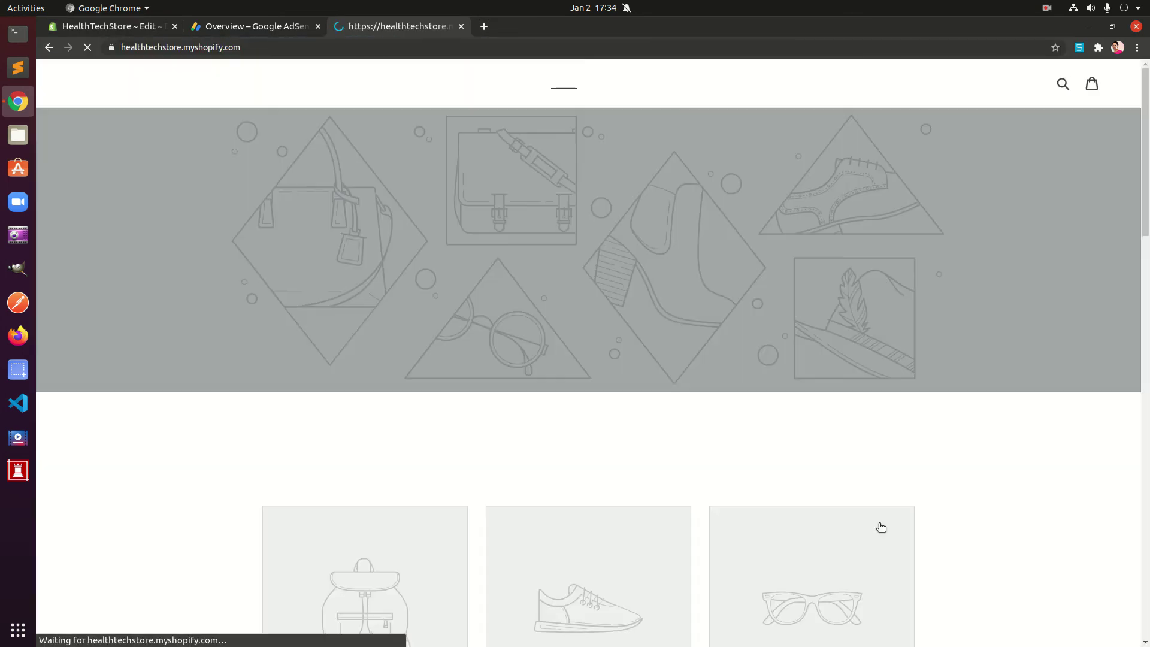
scroll(638, 542, "down", 8)
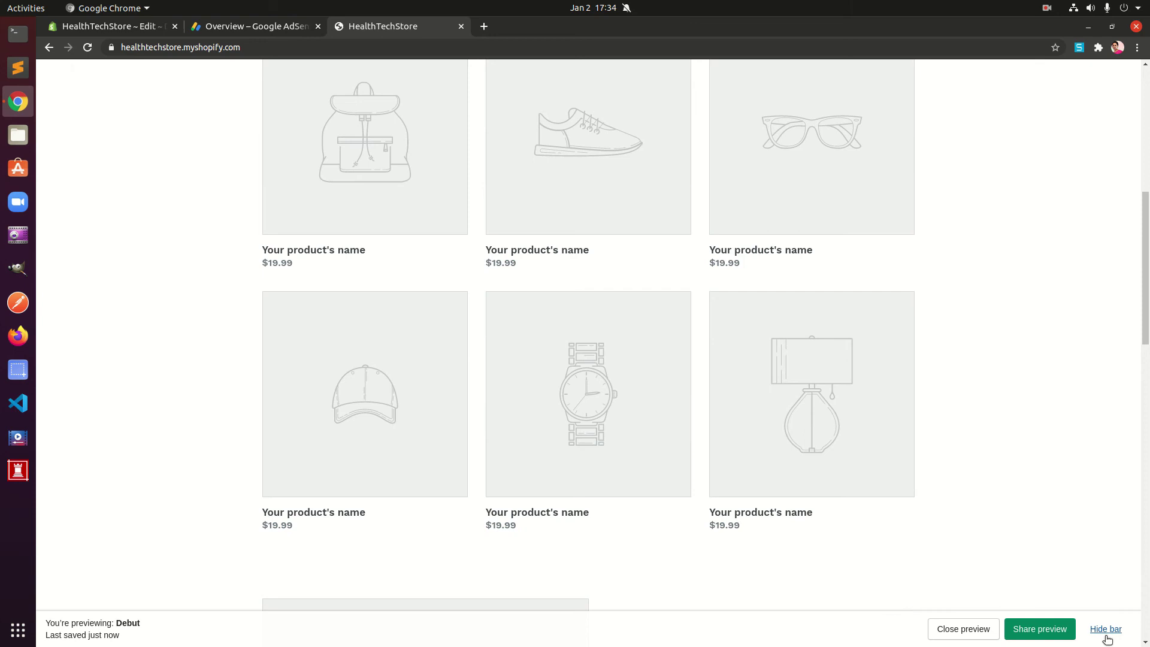
left_click(1018, 632)
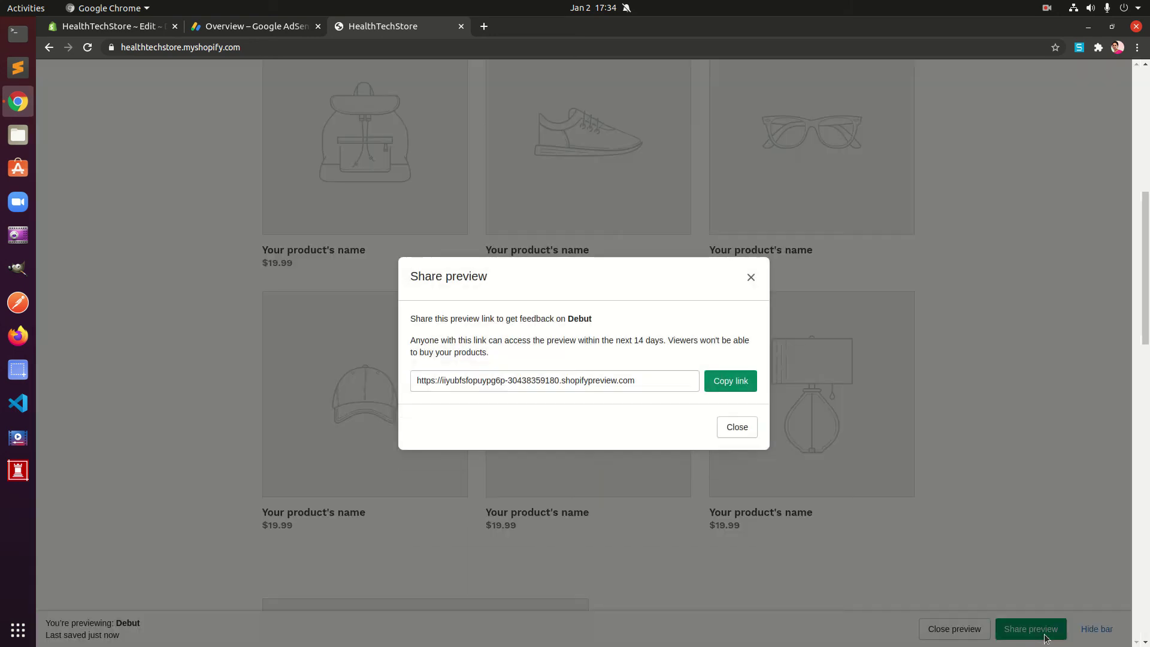
left_click(752, 277)
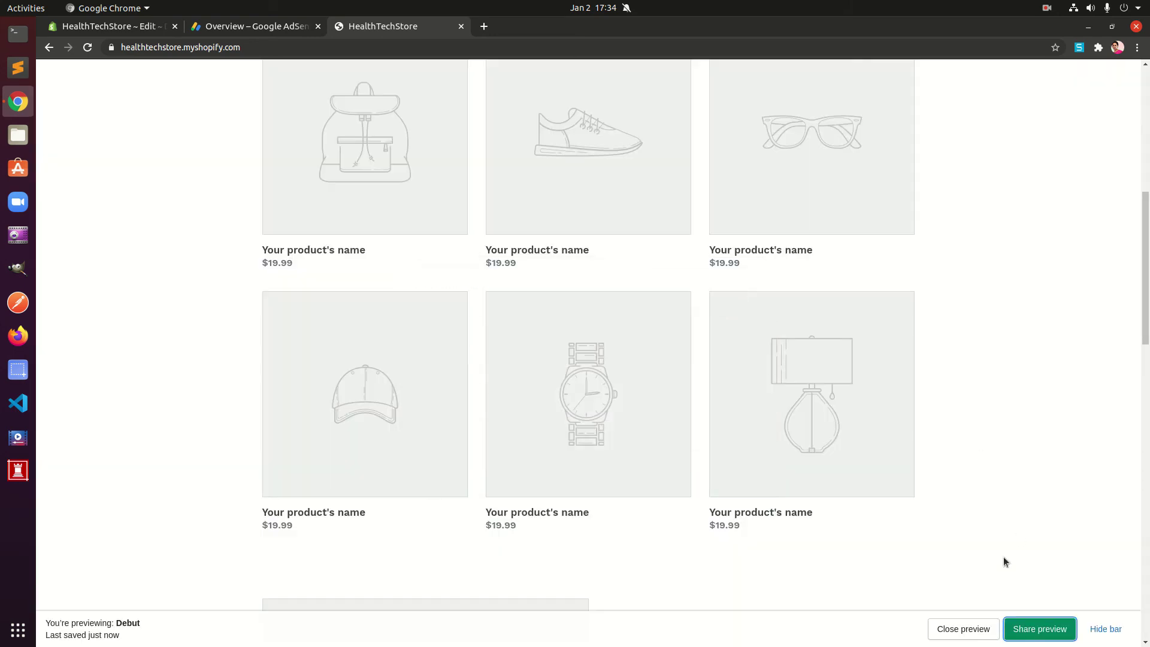
left_click(1106, 629)
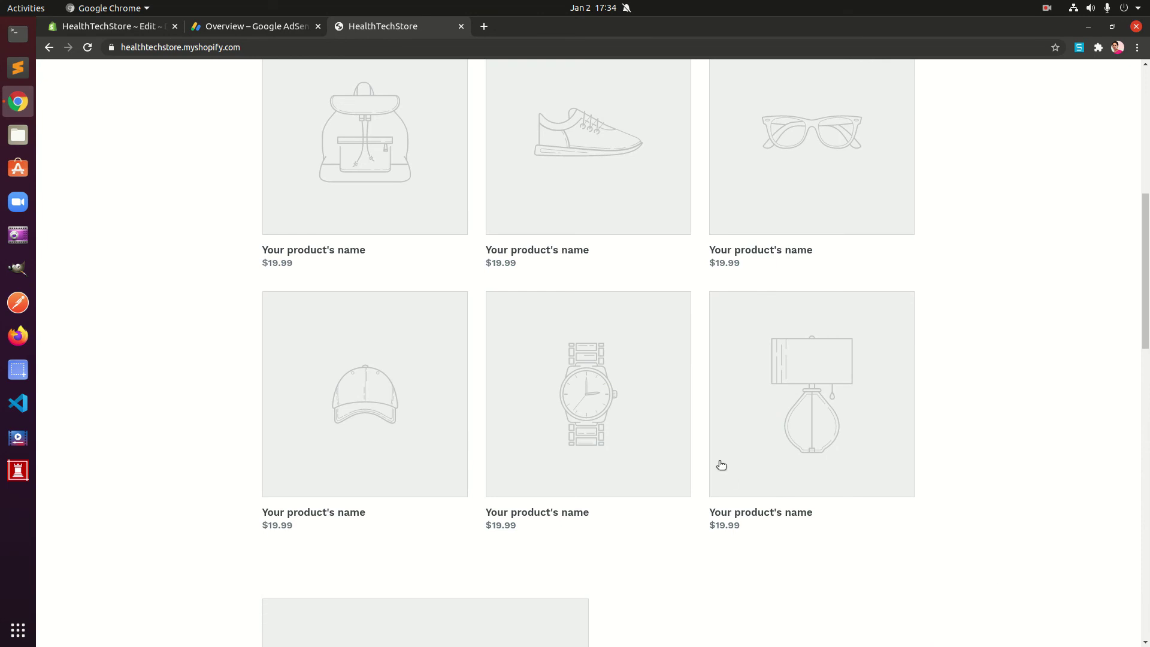
Open the Products catalog page and scroll it down to the footer and back up.
scroll(721, 460, "down", 3)
scroll(724, 453, "down", 20)
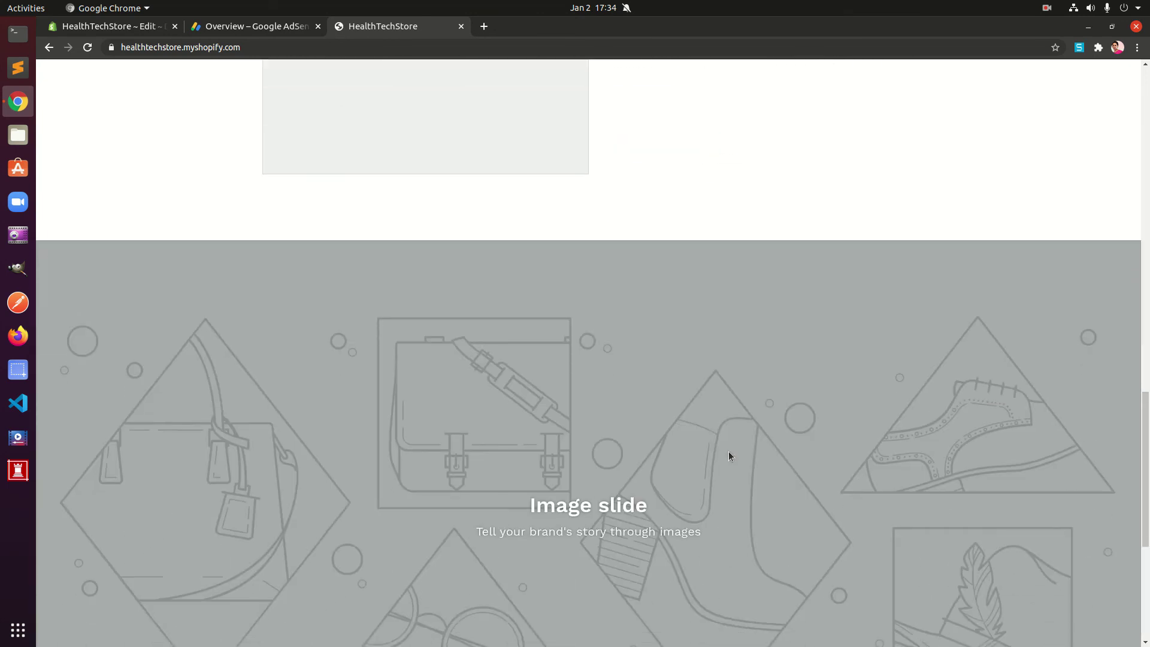
scroll(731, 454, "down", 3)
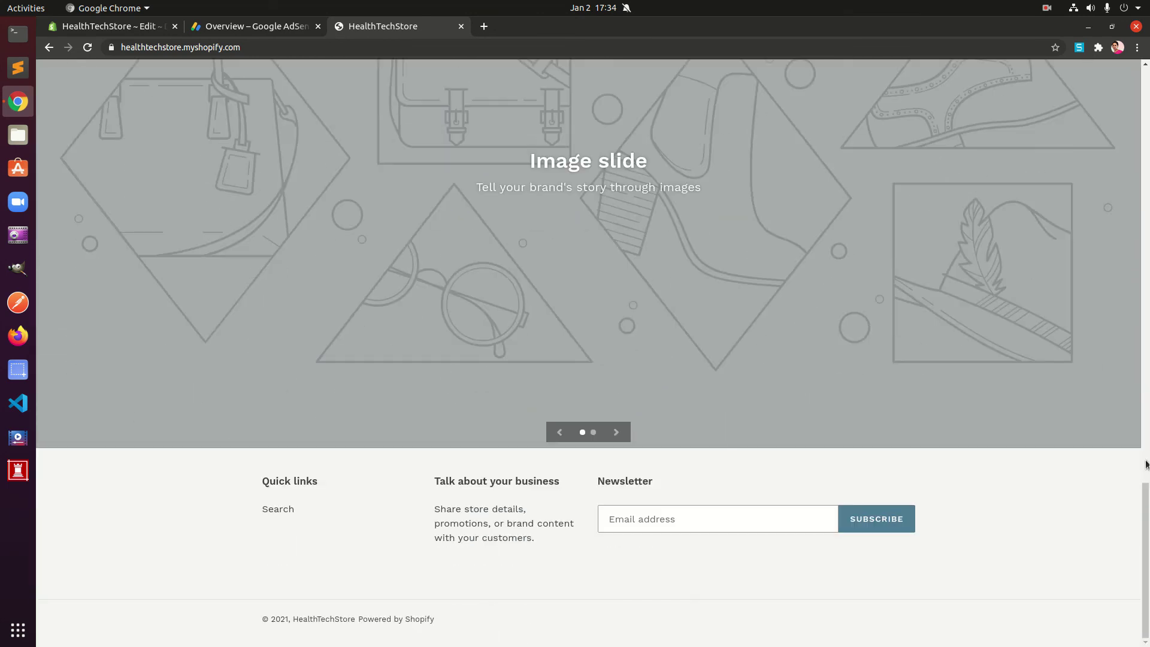
left_click_drag(1145, 516, 743, 120)
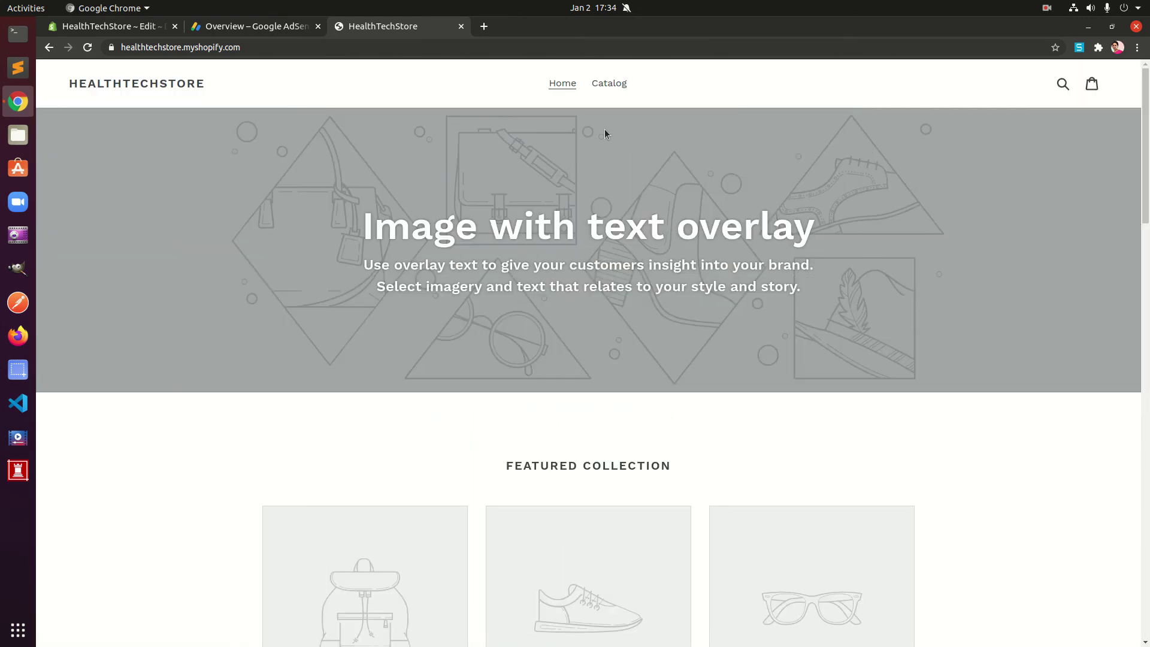
left_click(609, 83)
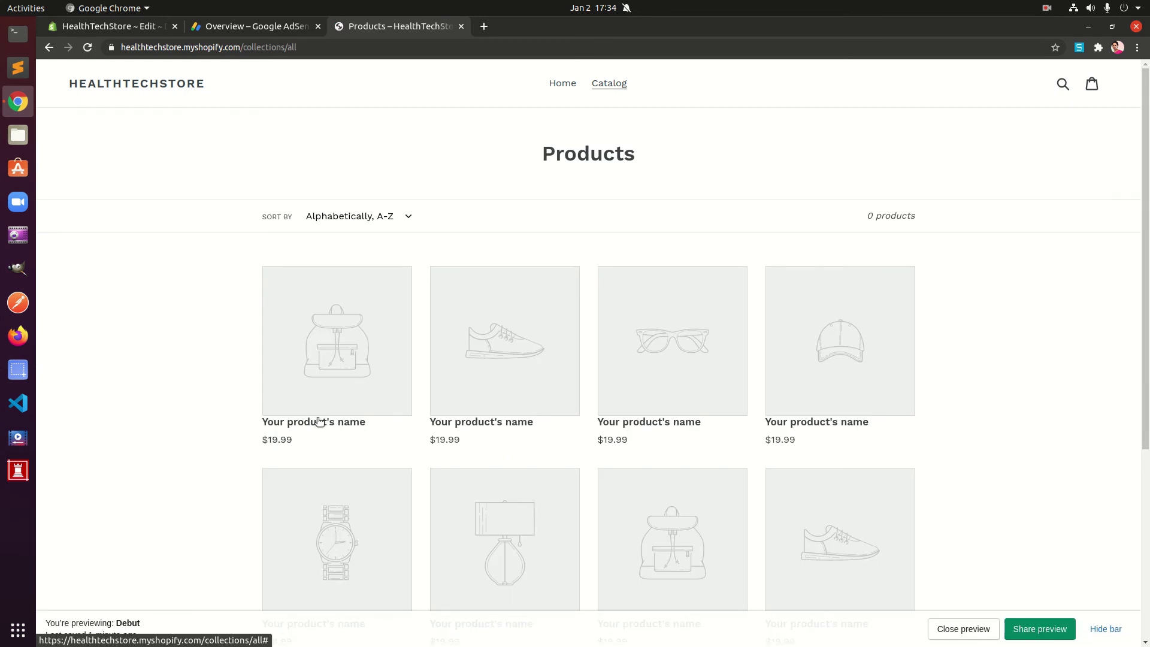
scroll(578, 493, "down", 5)
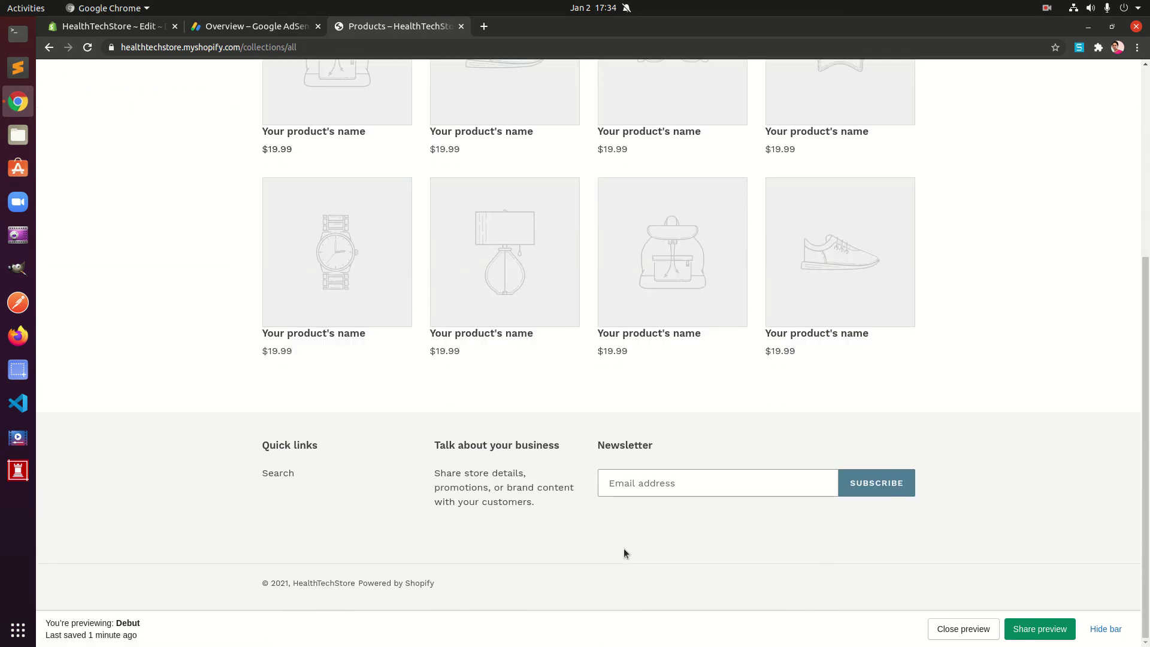
scroll(624, 549, "up", 5)
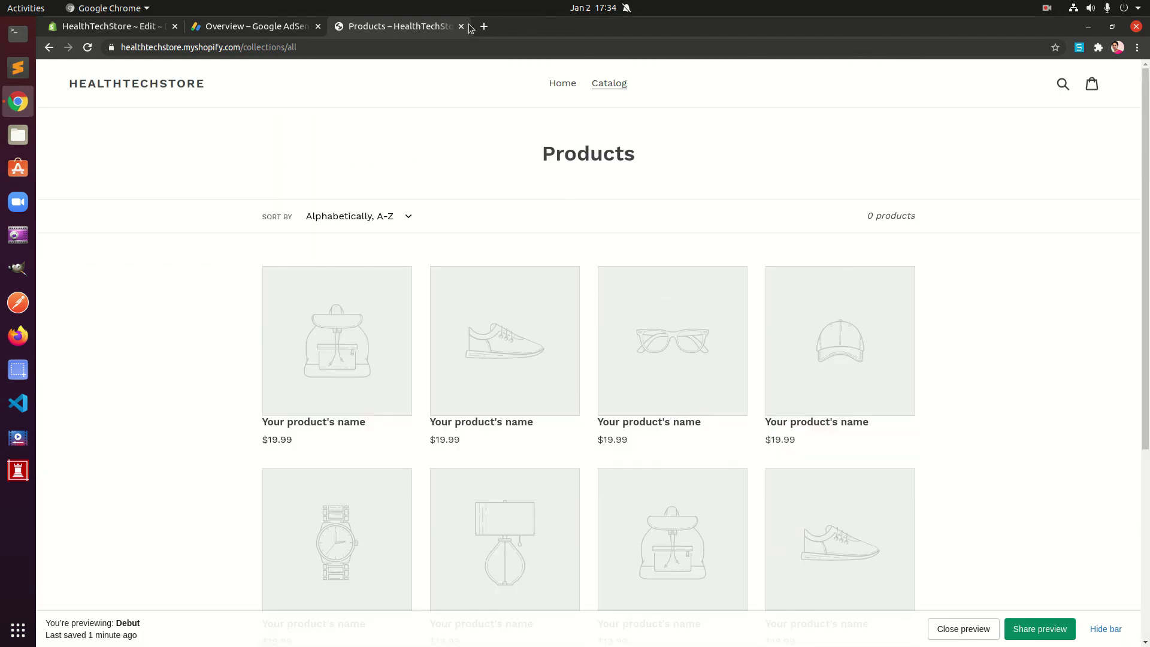
Close the preview tab and review the AdSense code now in product.liquid.
left_click(460, 26)
left_click(217, 29)
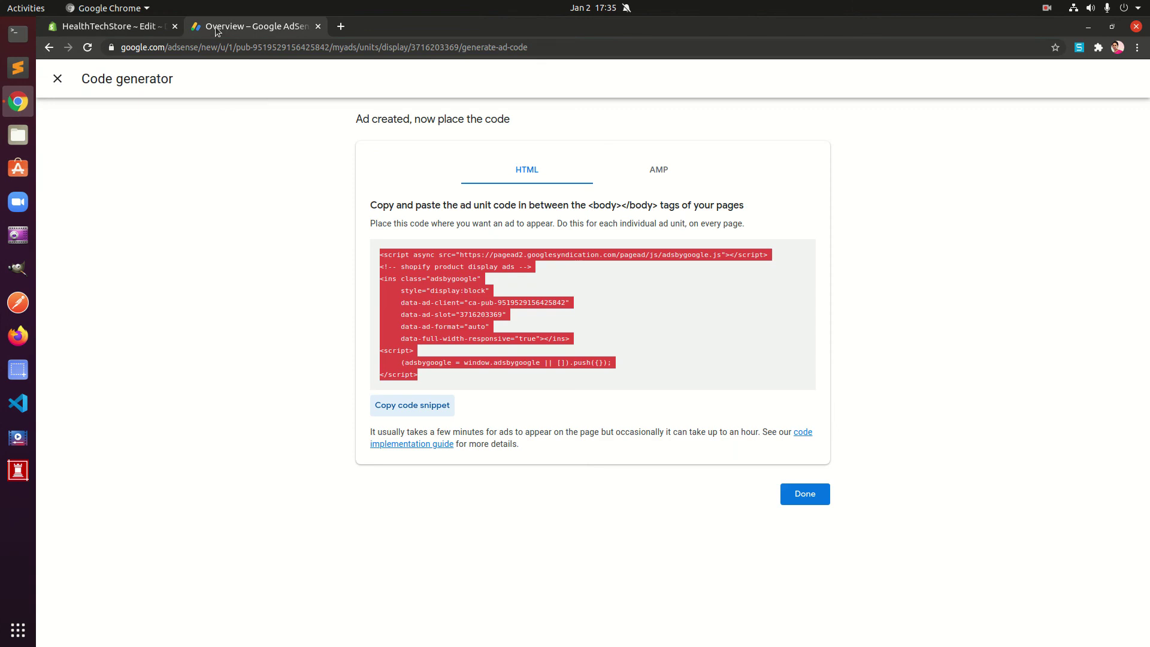
left_click(222, 163)
left_click(104, 32)
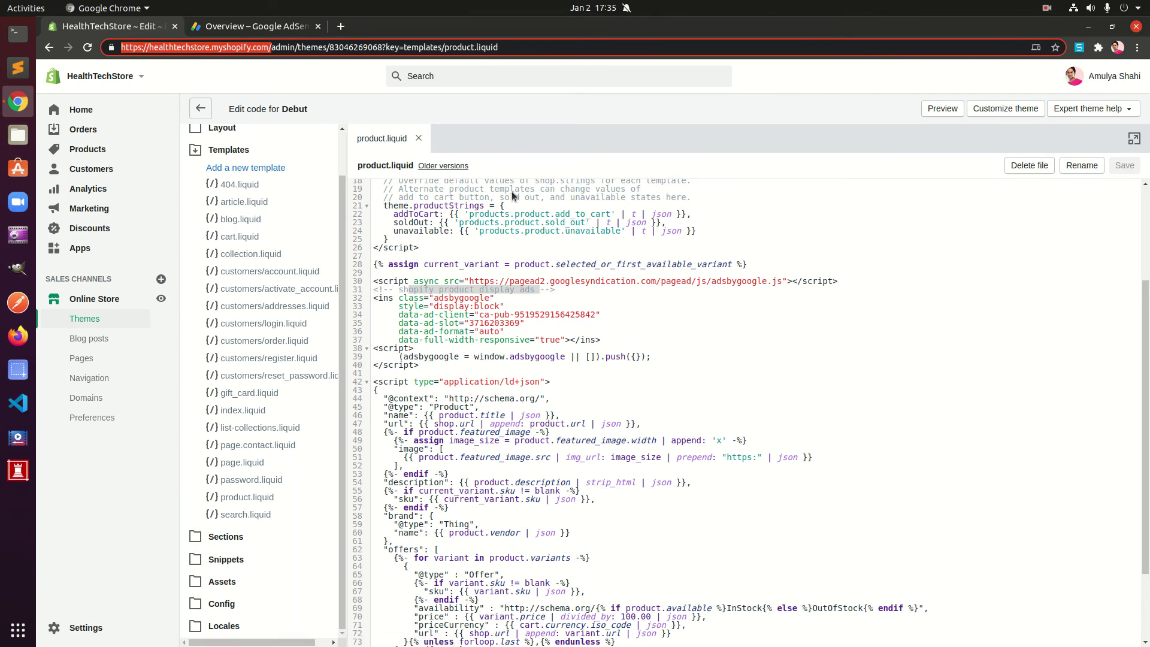
left_click_drag(373, 281, 420, 365)
left_click(420, 365)
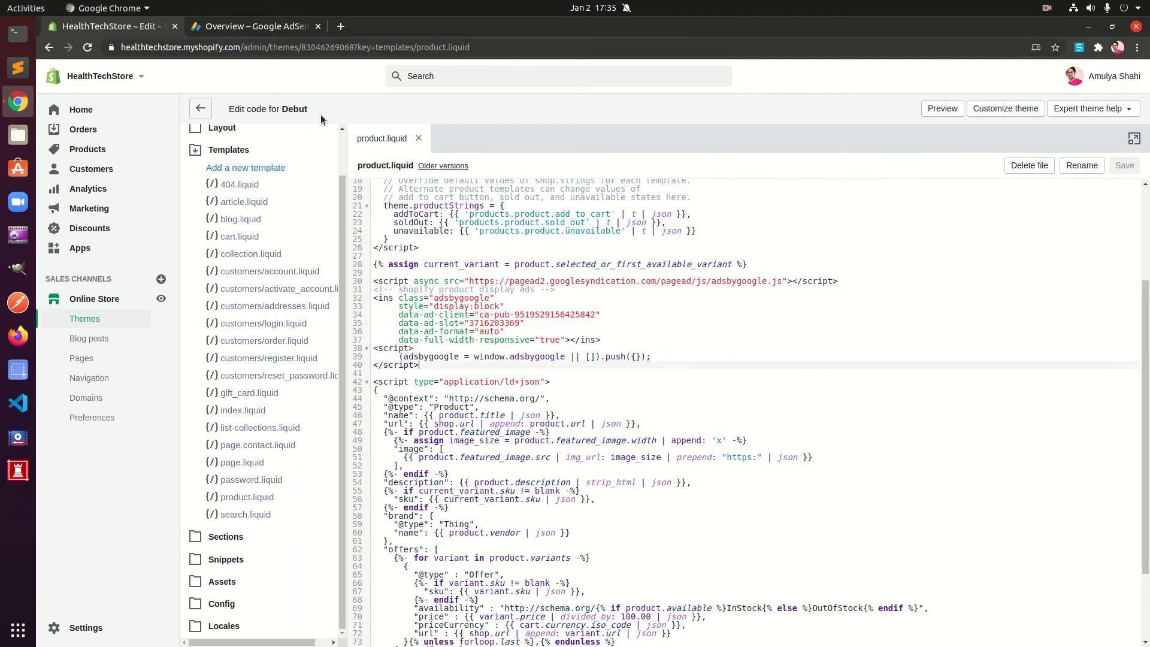
Finish the AdSense code generator with Done and start a new Display ads unit.
left_click(241, 27)
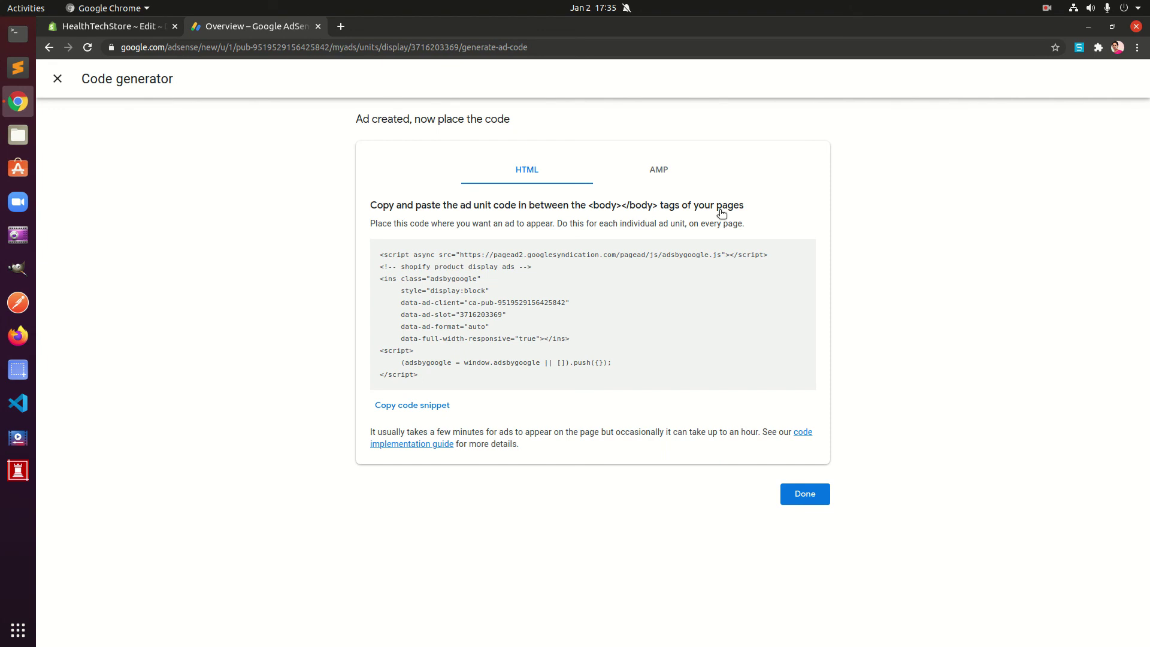
left_click(805, 506)
left_click(350, 264)
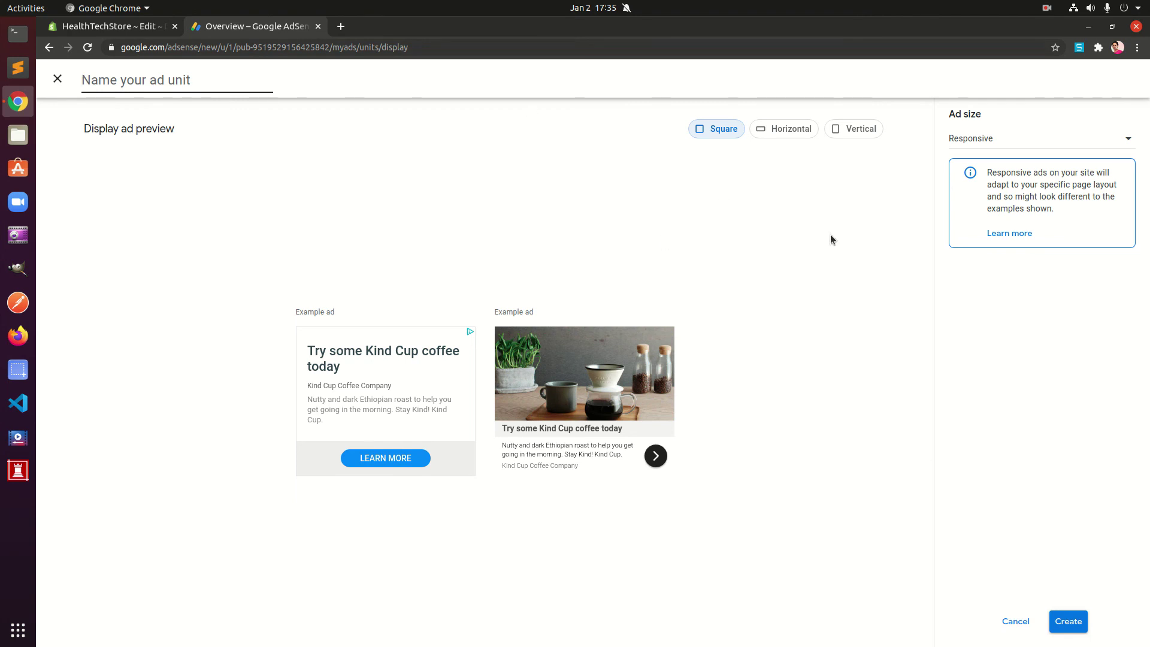
Compare the square, horizontal and vertical ad previews, then close the AdSense tab.
left_click(777, 128)
left_click(849, 129)
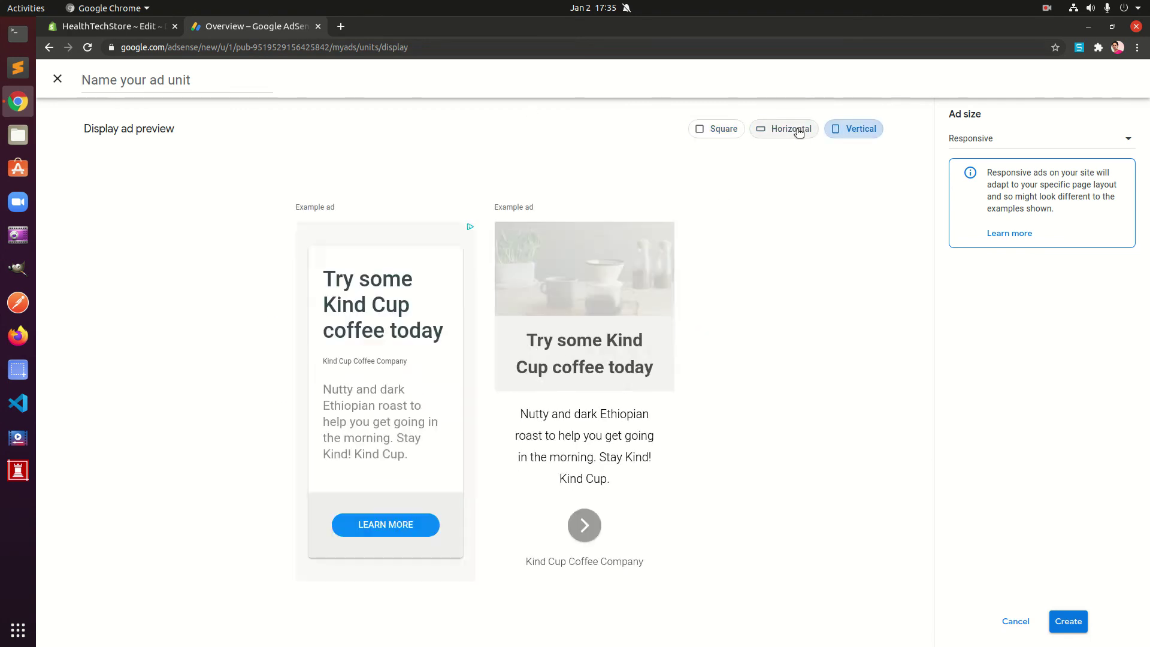
left_click(797, 129)
left_click(696, 137)
left_click(784, 137)
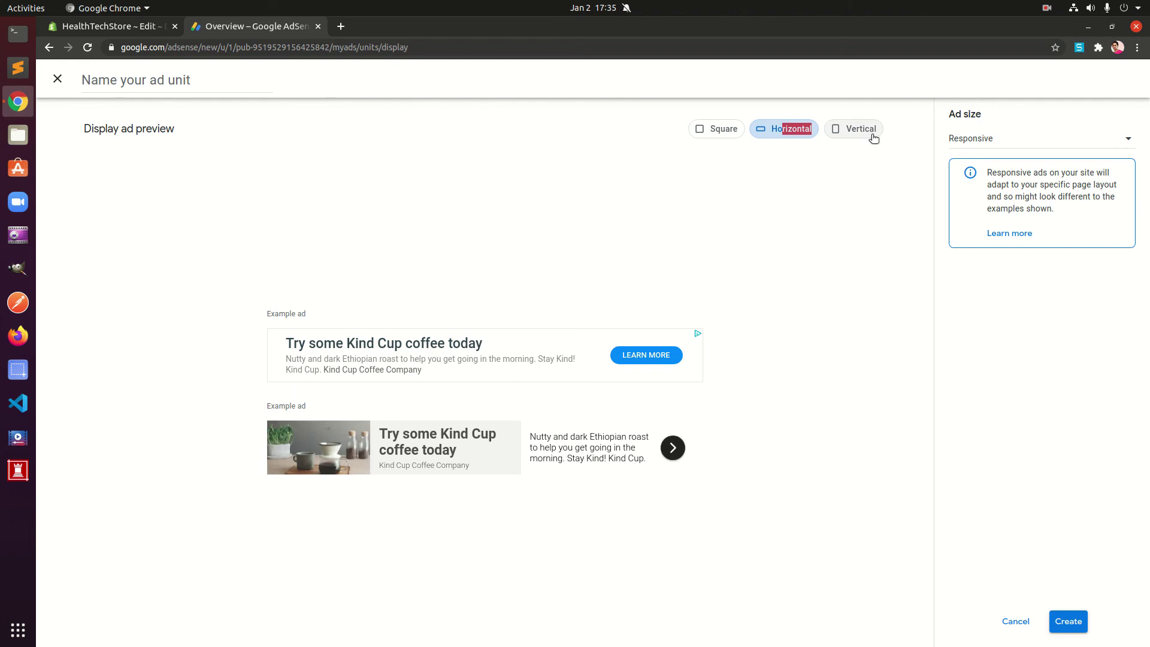
left_click(870, 132)
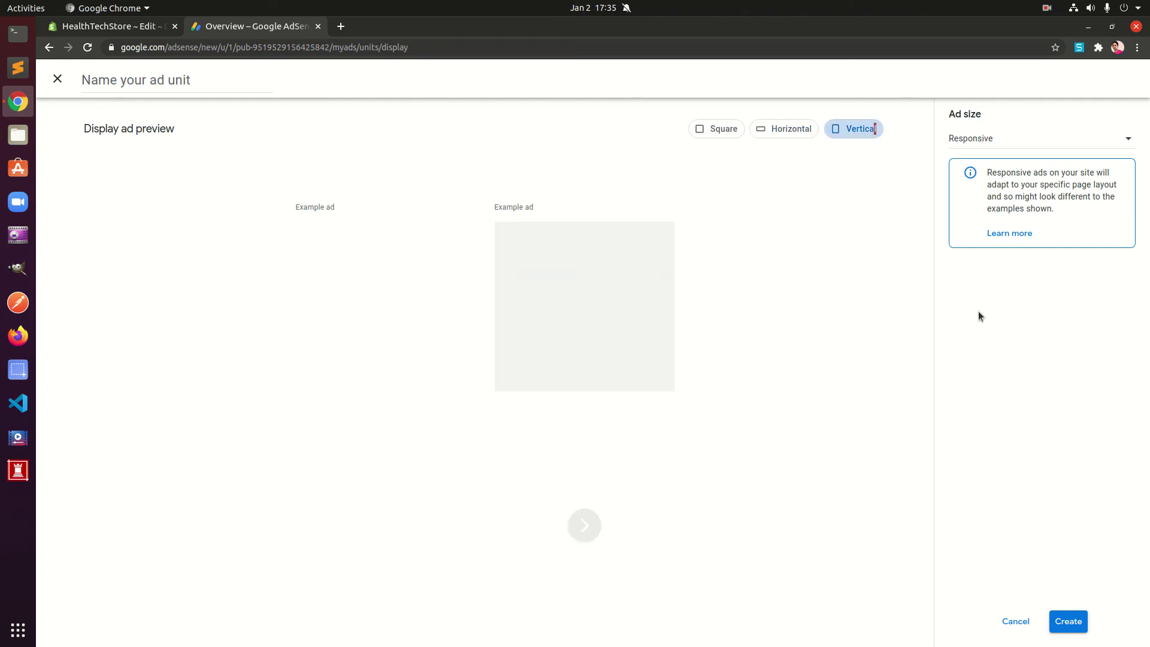
left_click(321, 27)
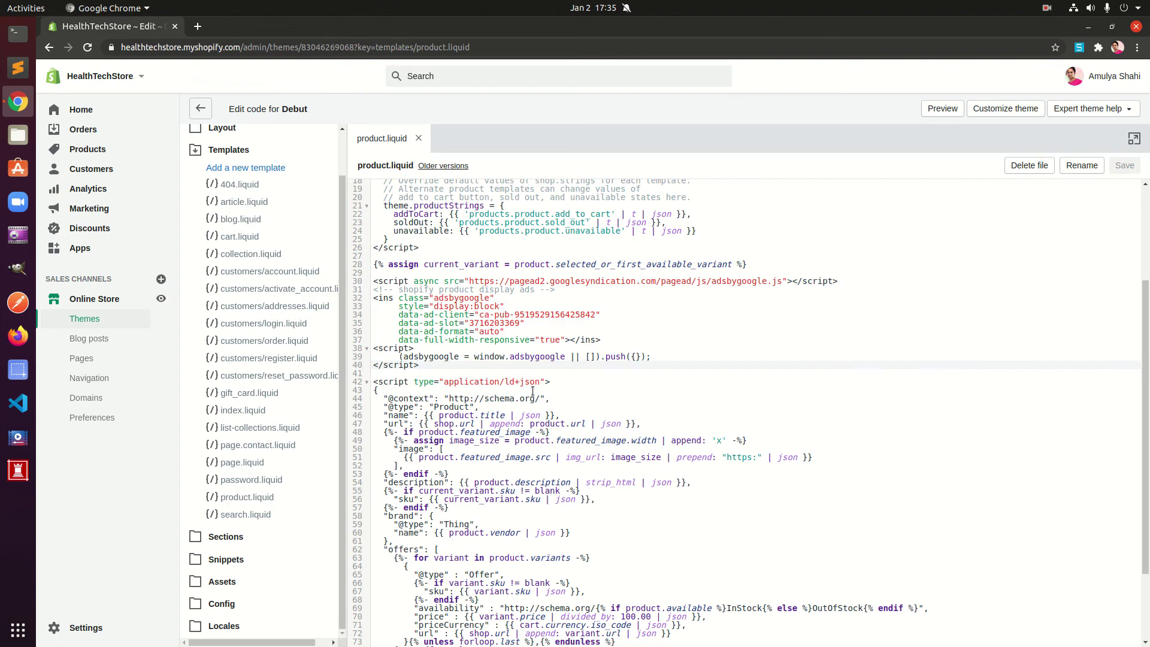
Open article.liquid and add two blank lines after the {% endif %} on line 62.
left_click(266, 202)
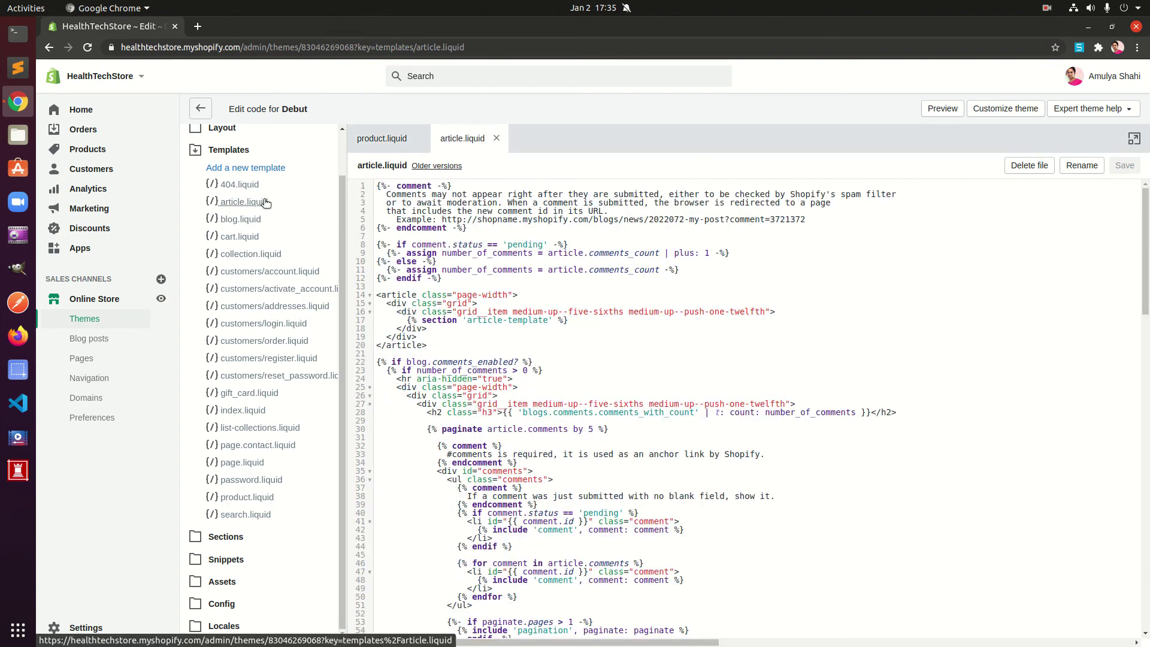
scroll(627, 513, "down", 4)
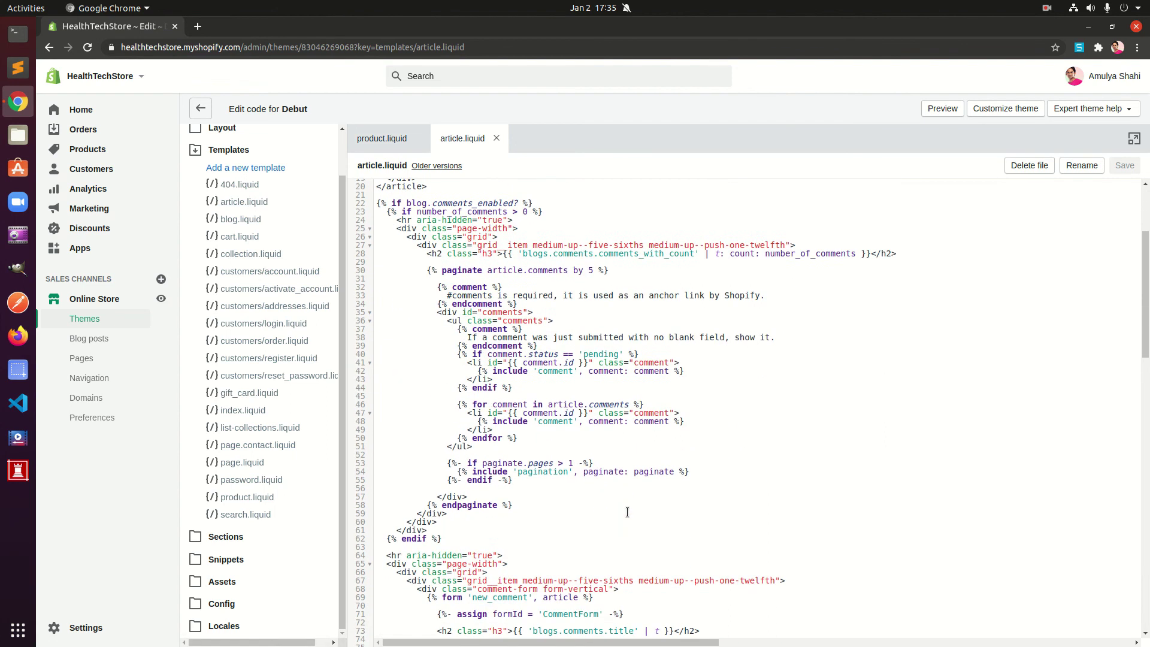
scroll(627, 513, "down", 5)
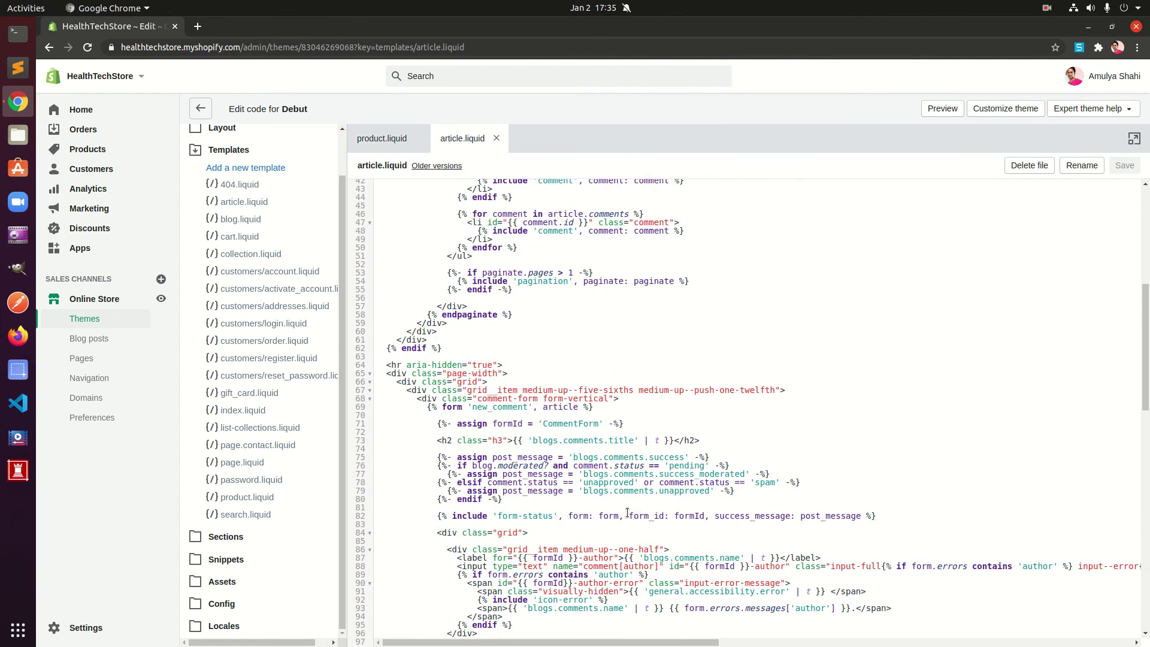
scroll(627, 513, "down", 4)
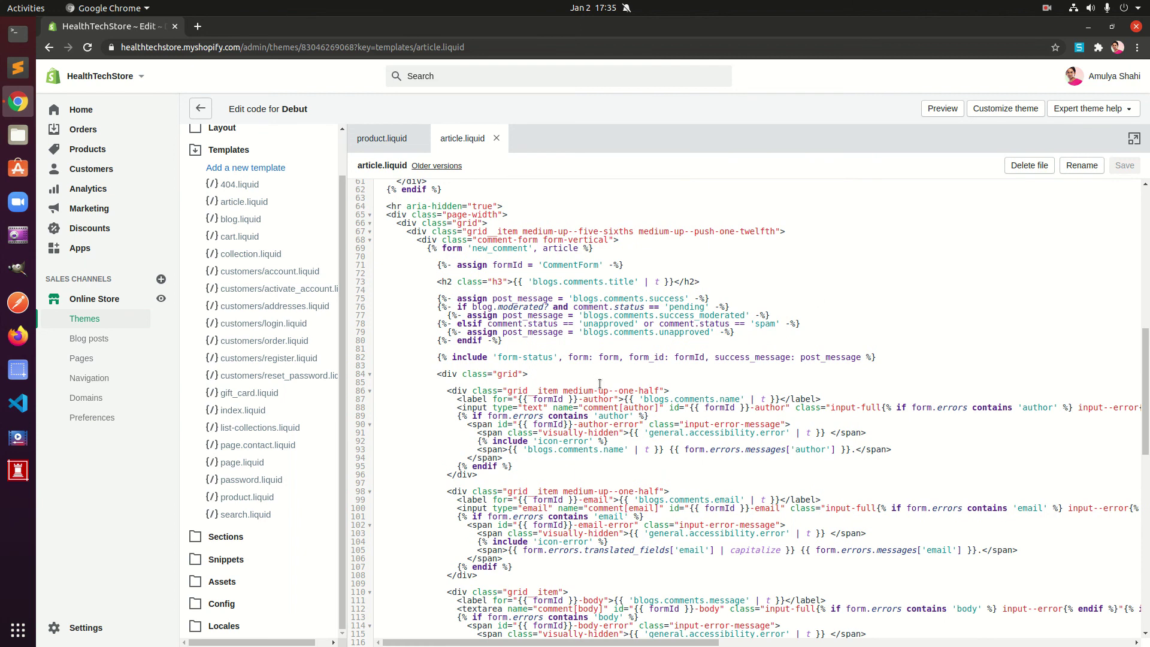
scroll(600, 383, "up", 4)
left_click(456, 348)
key("Return")
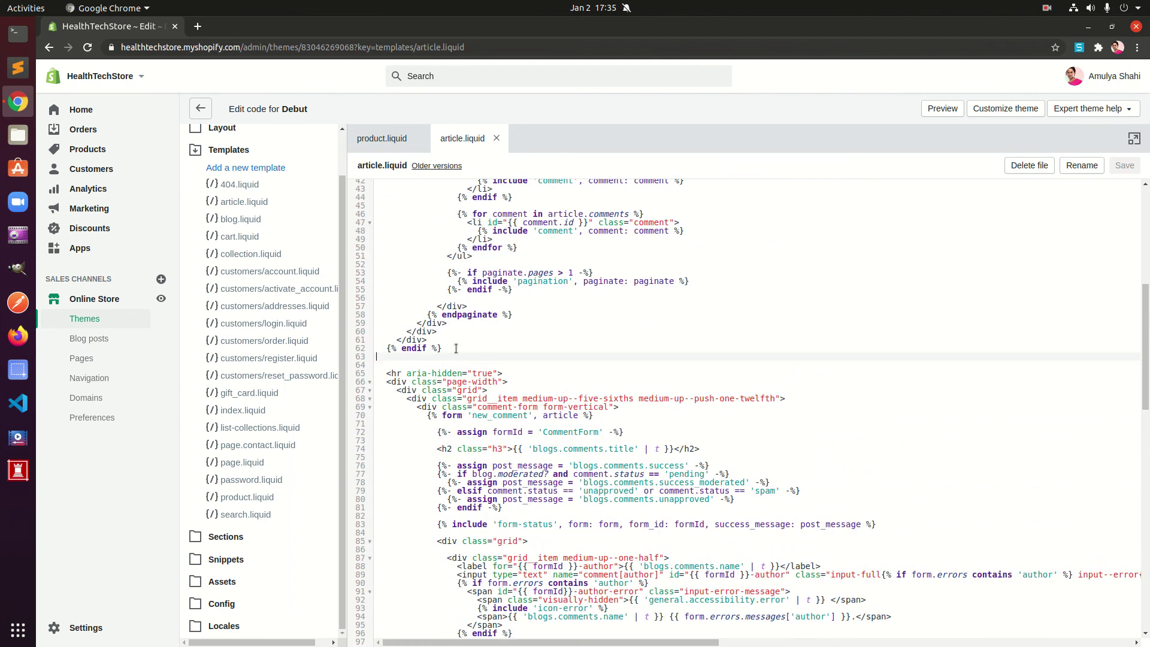
key("Return")
key("Return")
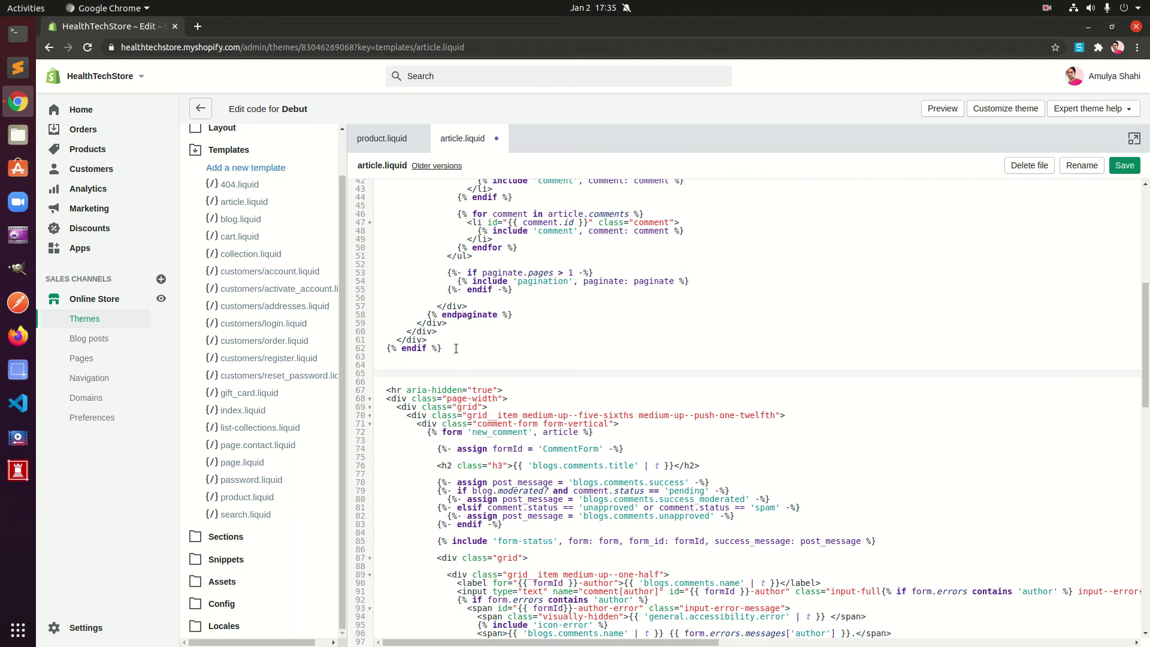
Delete the wrongly pasted store URL and return to product.liquid.
type("https://healthtechstore.myshopify.com/")
left_click_drag(596, 373, 347, 365)
key("BackSpace")
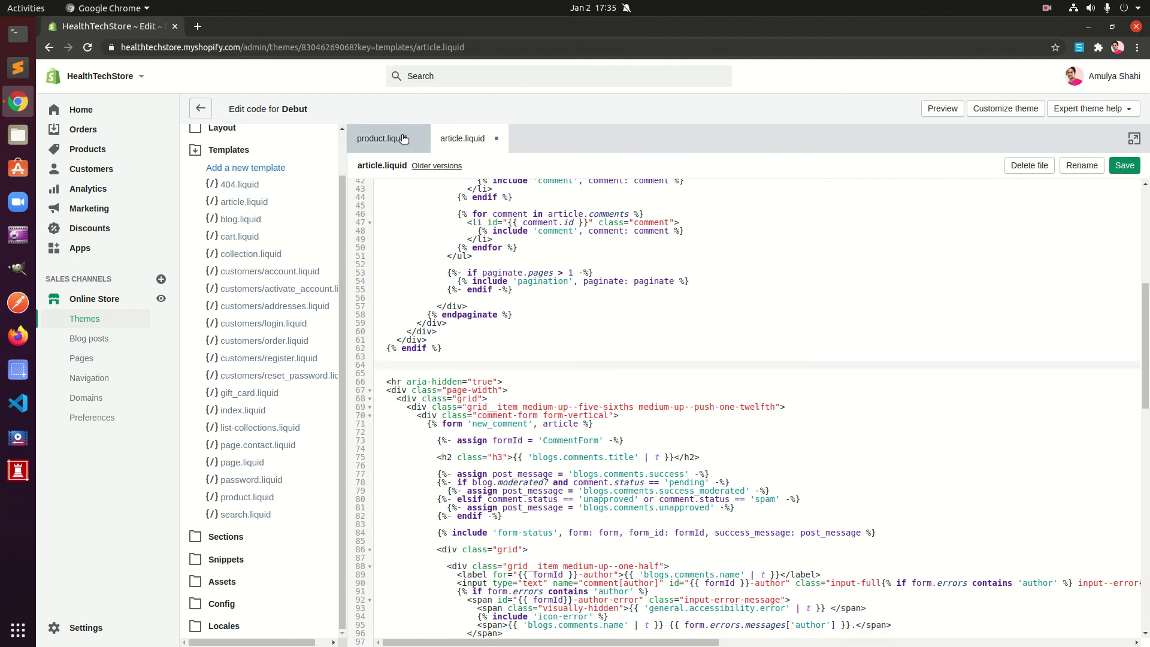
left_click(383, 138)
Copy the ad code (lines 30–40) from product.liquid and paste it at article.liquid line 64.
left_click_drag(427, 368, 368, 285)
key("ctrl+c")
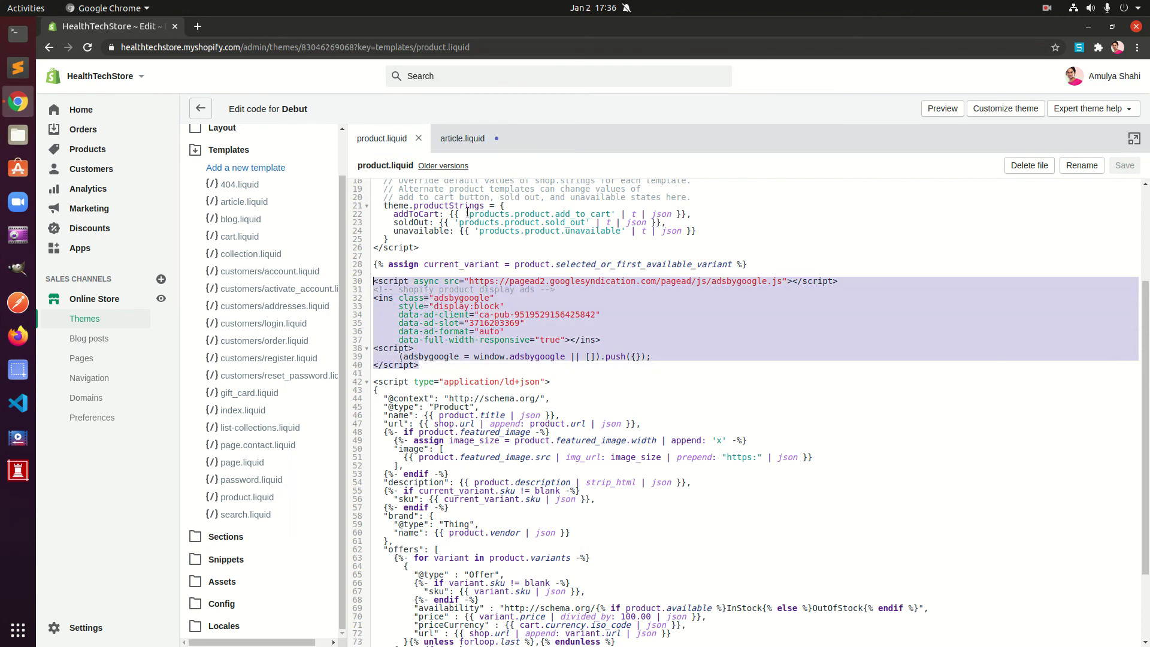
left_click(462, 143)
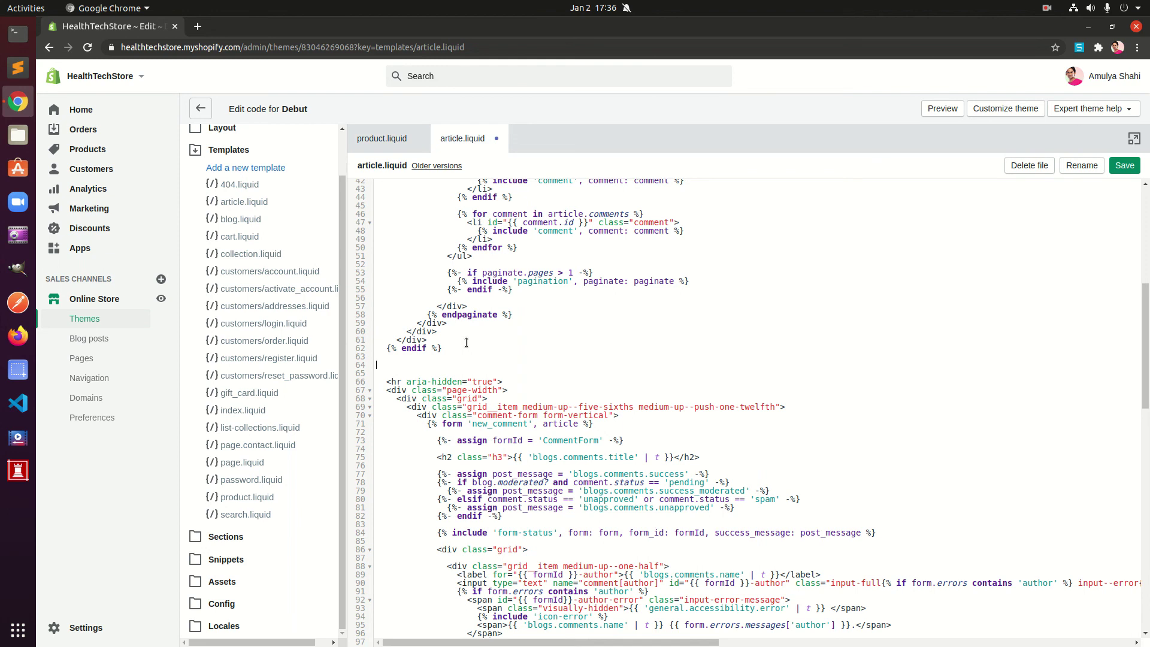
key("ctrl+v")
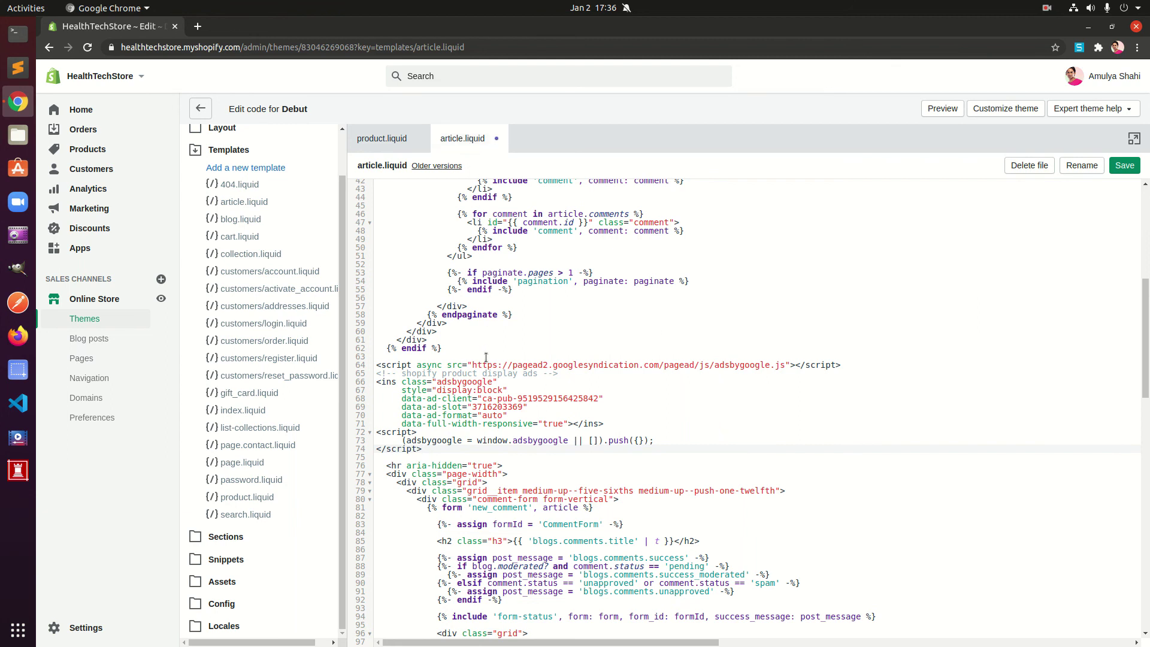
Review the pasted AdSense code on lines 64–74 and save article.liquid.
left_click_drag(448, 450, 377, 366)
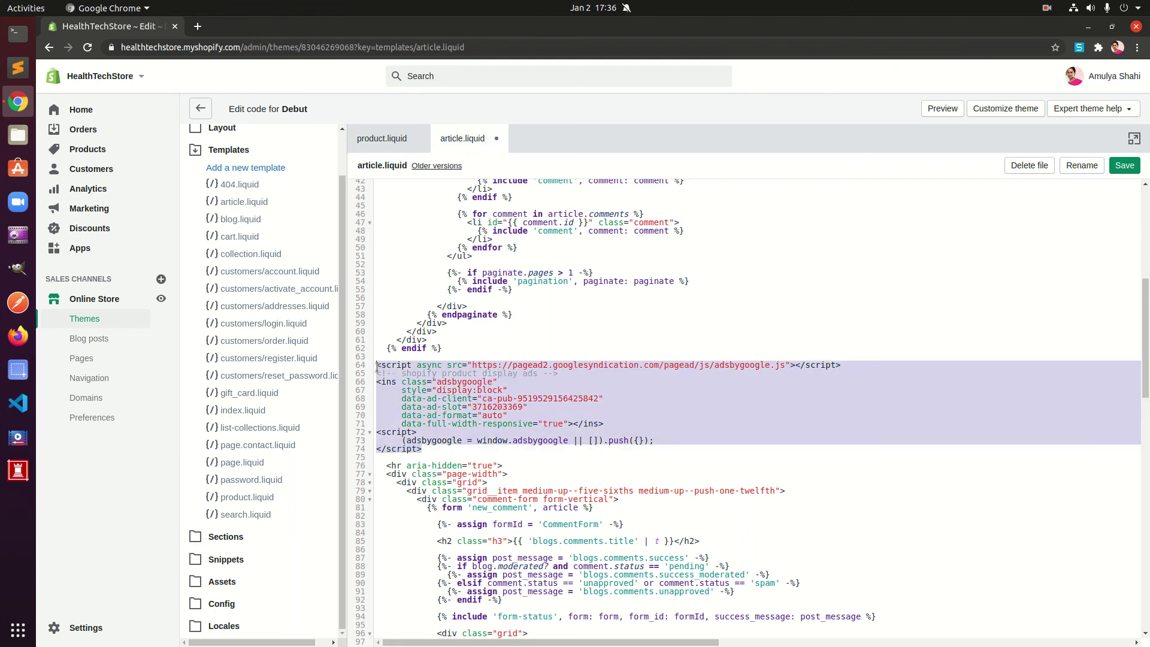
left_click(506, 390)
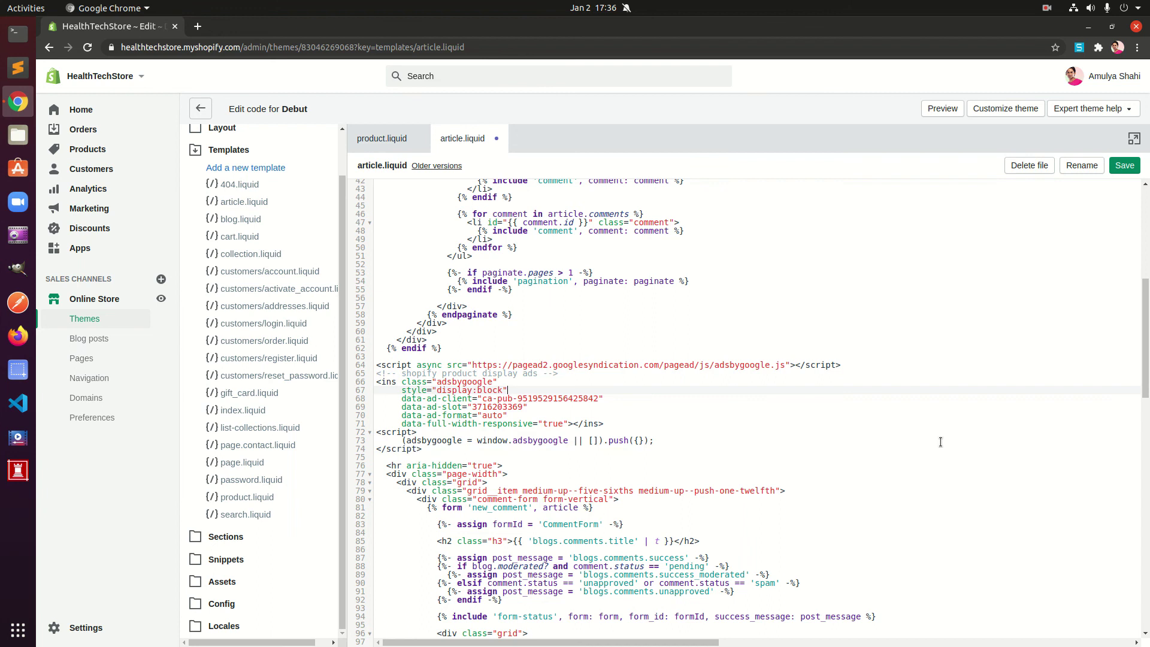
left_click(1137, 168)
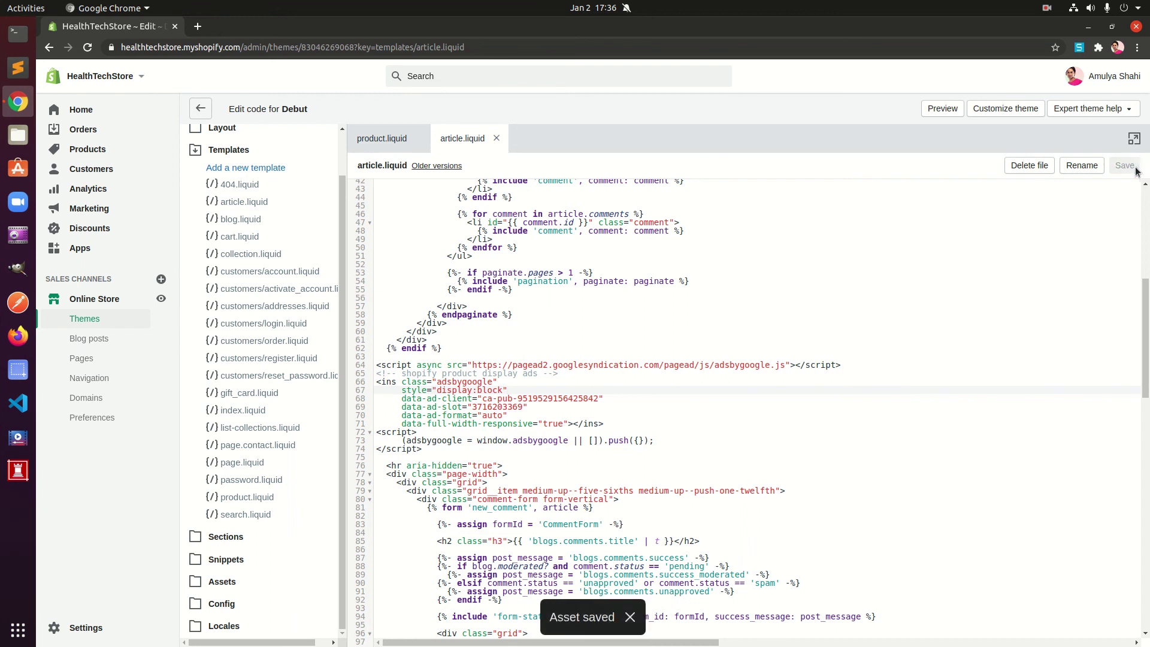